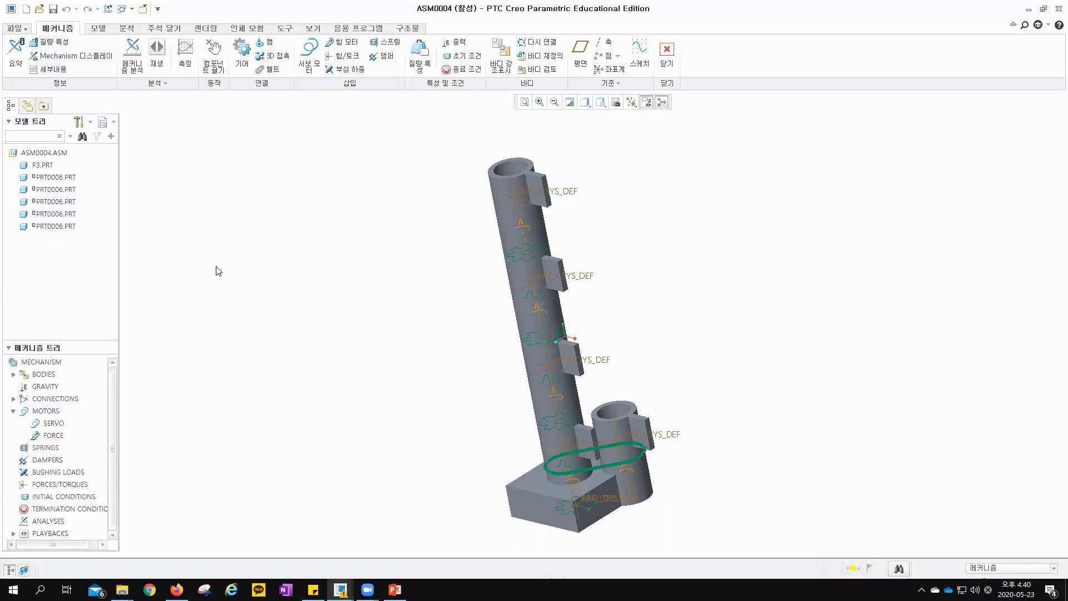
Step: Move the tab on the short cylinder to test the linked motion, and restore the Snapshot1 position
click(214, 62)
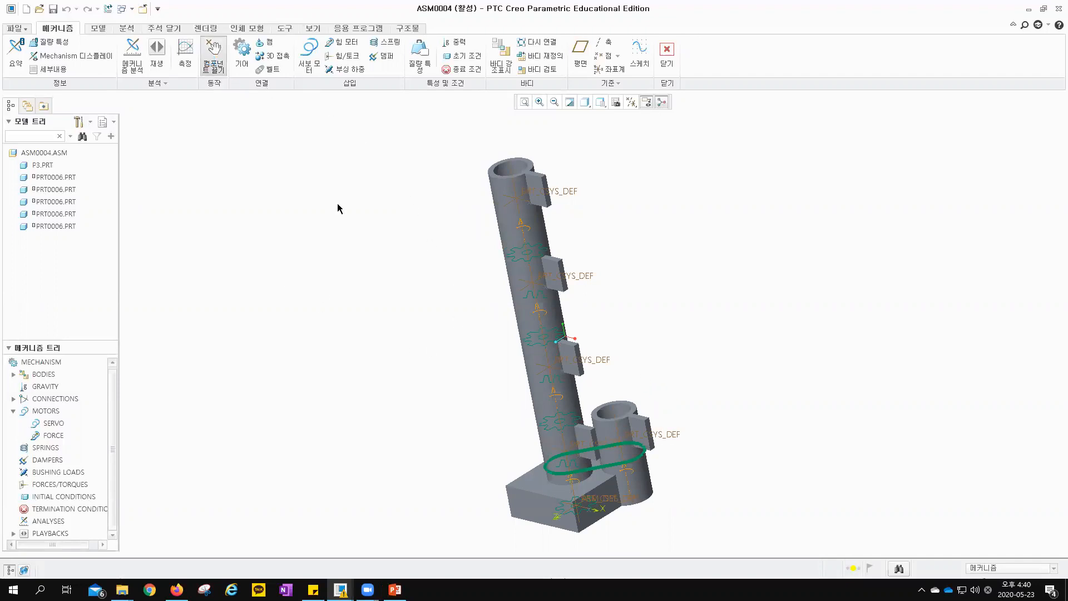
click(651, 449)
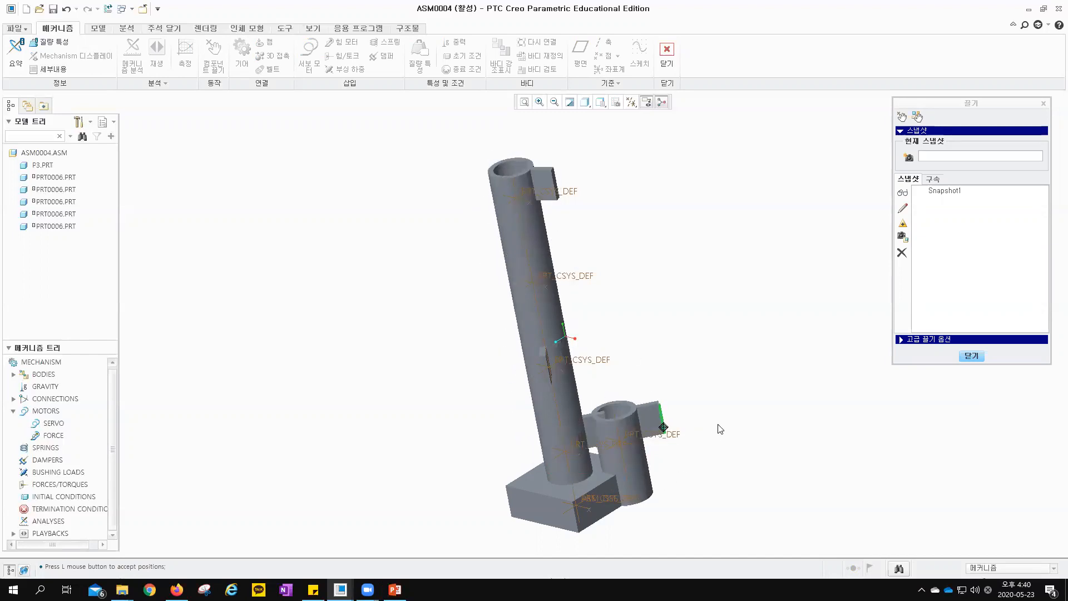
click(726, 469)
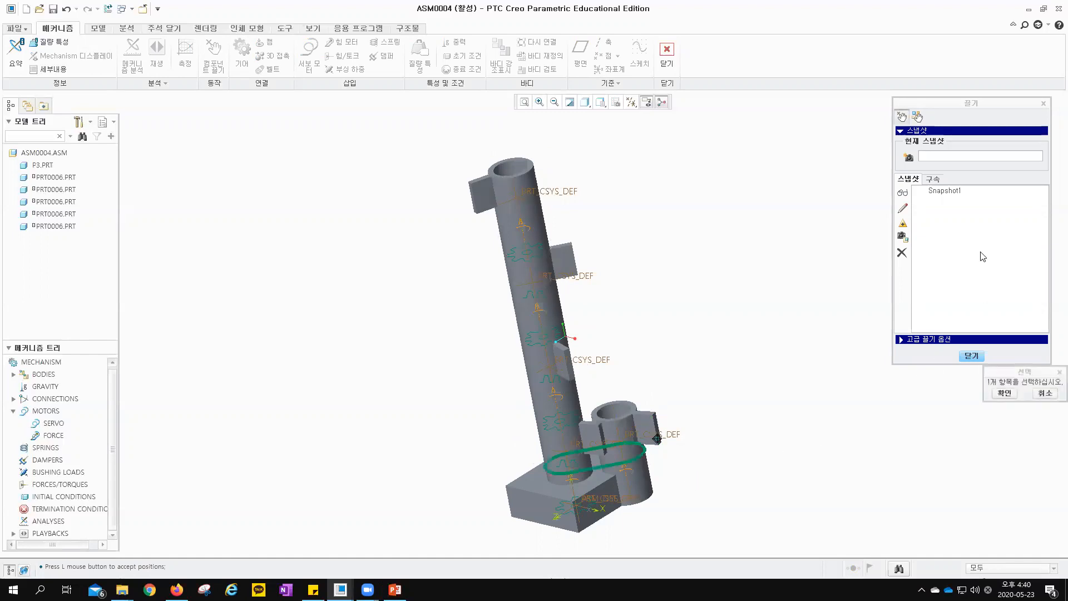
double_click(953, 192)
click(972, 355)
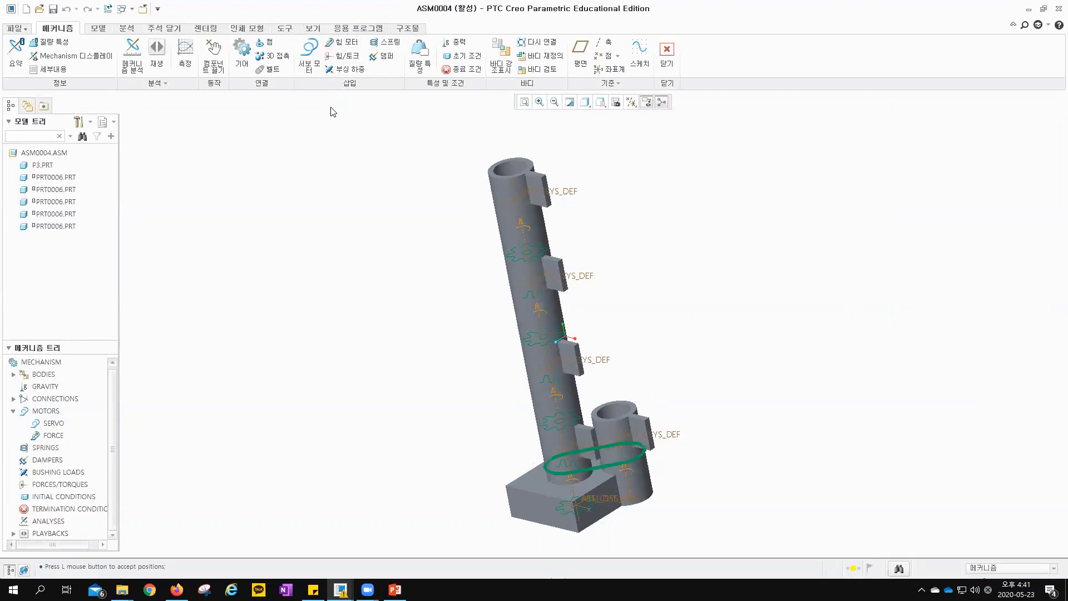
Step: Define a servo motor on the short cylinder's rotation axis with a constant position profile of 45 deg
click(309, 67)
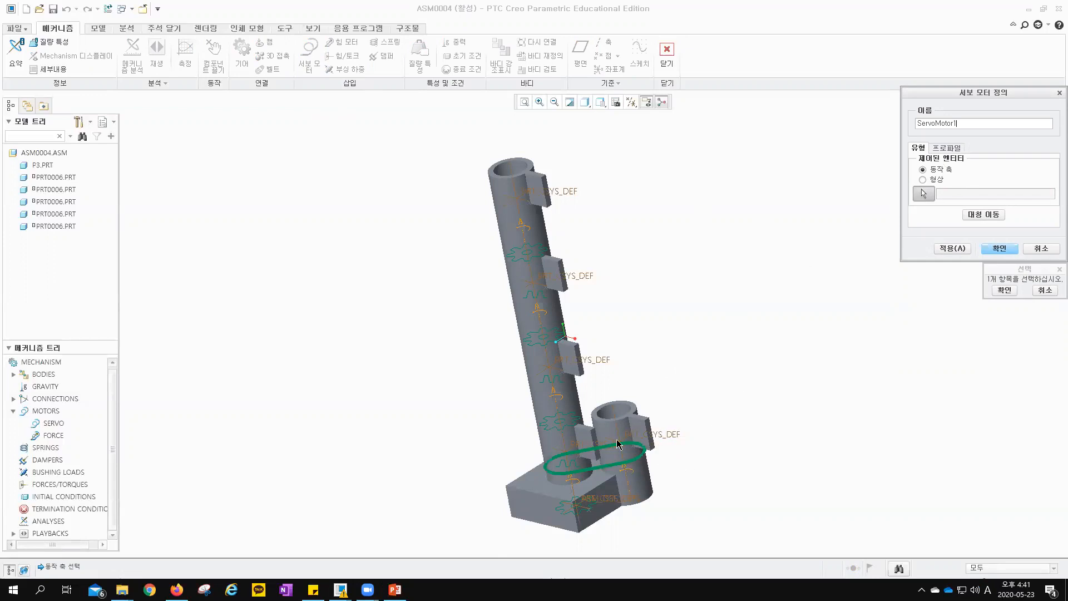
click(629, 471)
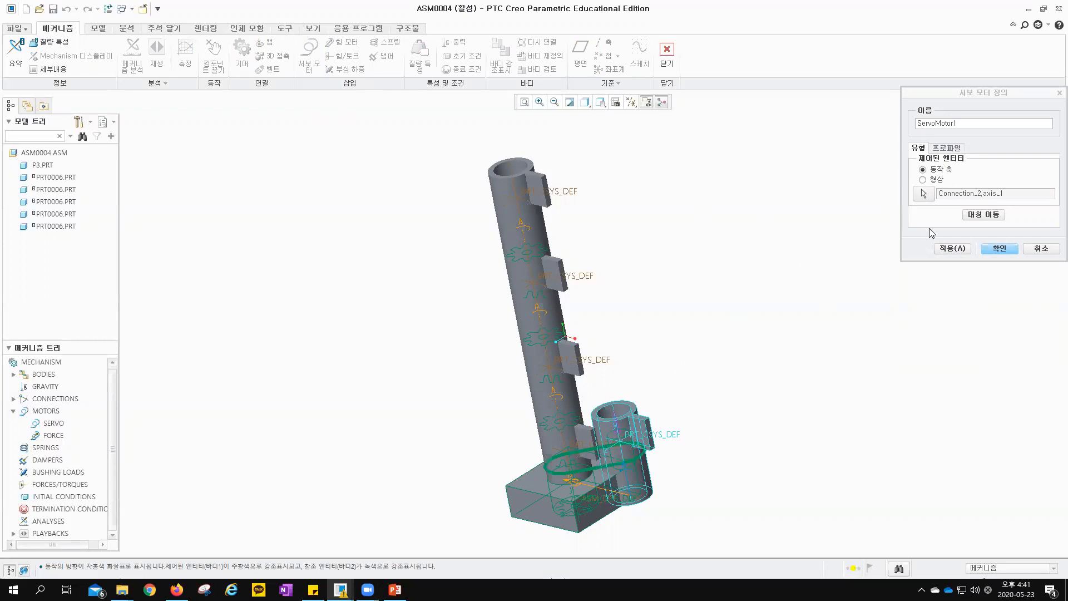
click(947, 148)
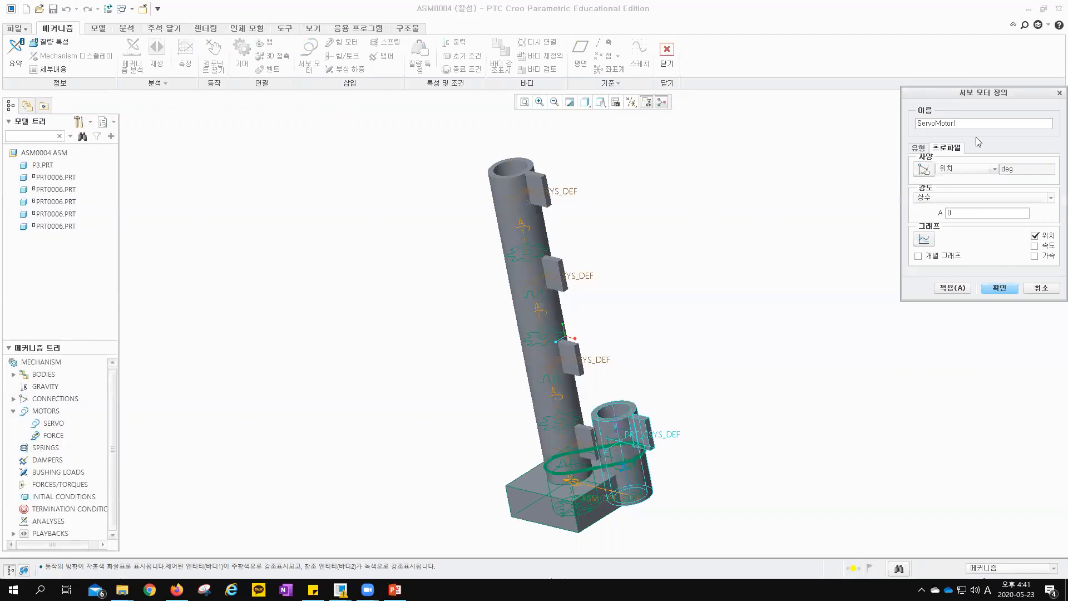
drag(1028, 169, 1003, 172)
click(1016, 166)
click(948, 214)
drag(1035, 168, 993, 166)
click(990, 213)
text(4)
click(992, 288)
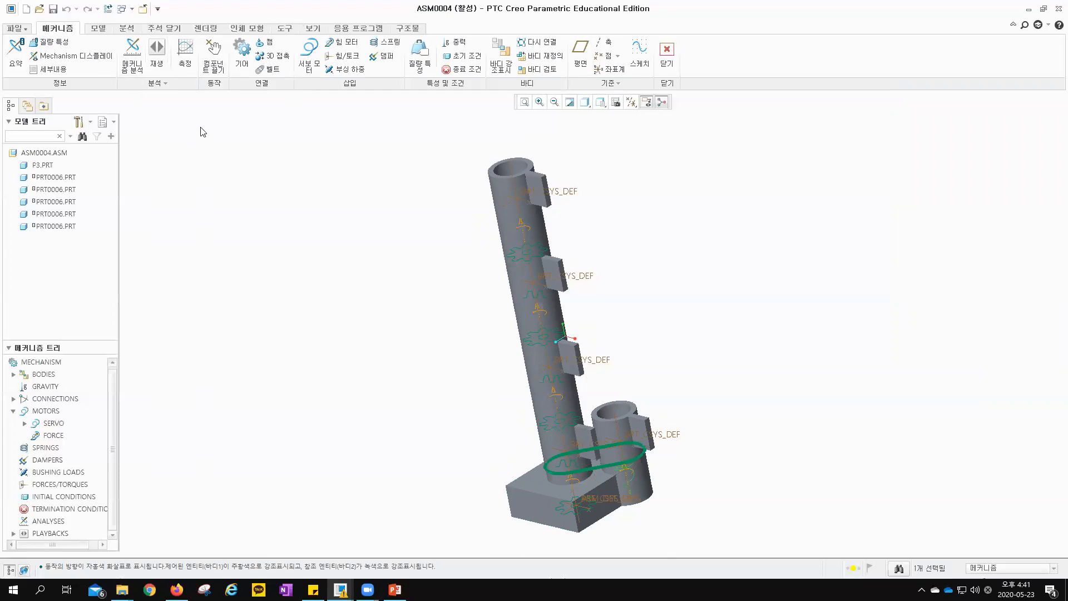
Step: Create a position-type mechanism analysis starting from the current configuration and run it
click(133, 72)
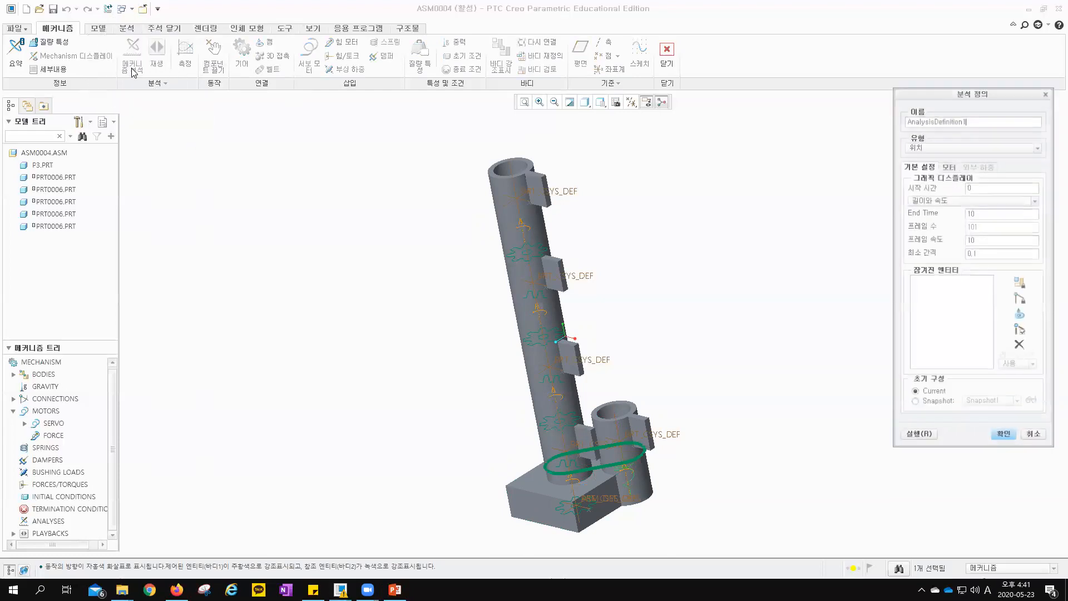
click(1001, 188)
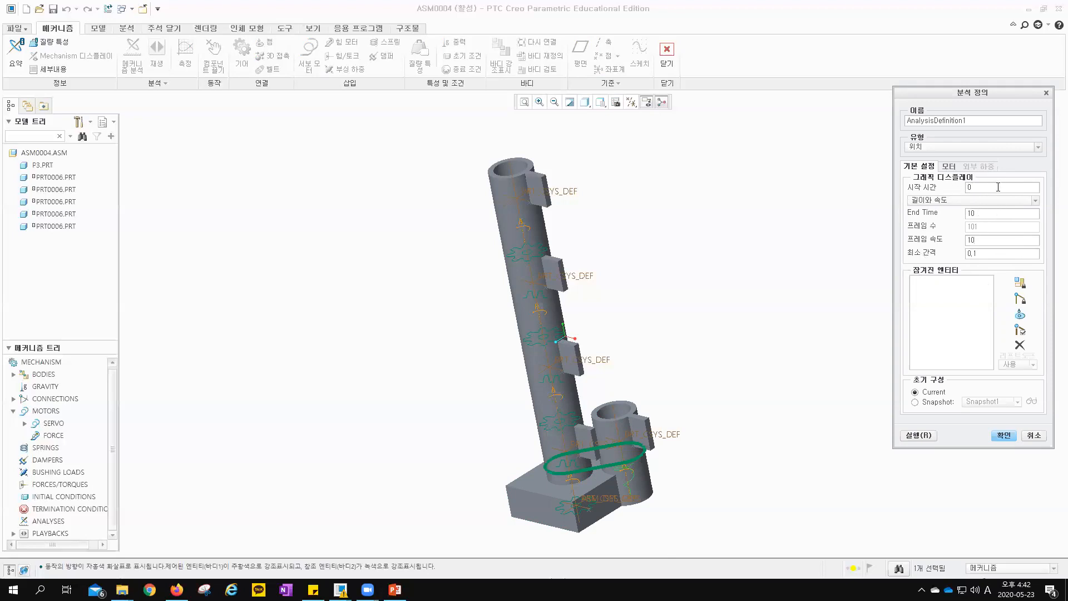
click(923, 435)
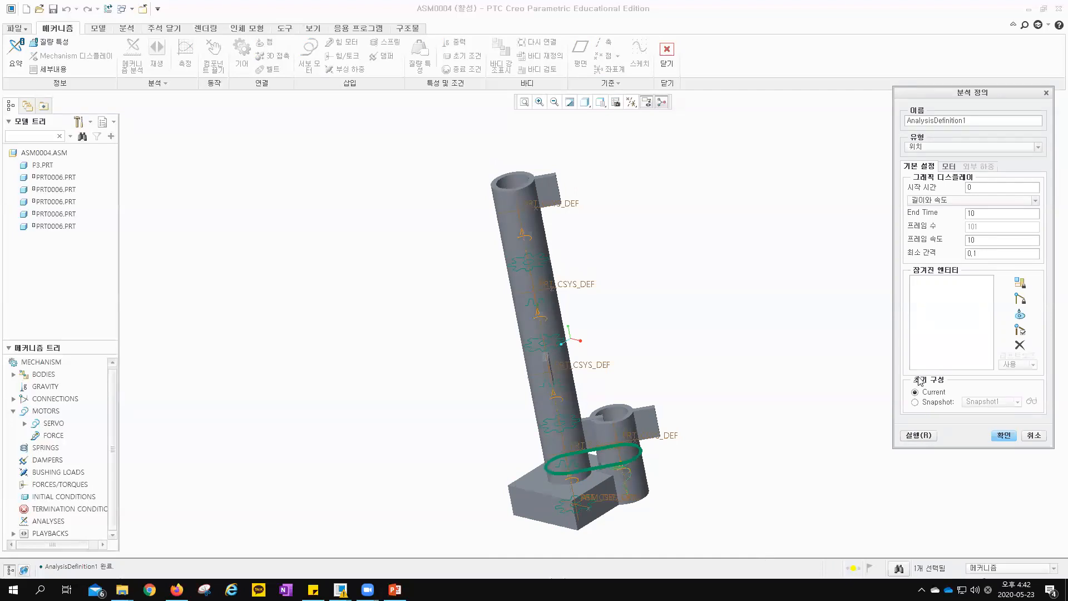
Step: Set the analysis's initial configuration to Snapshot1, rerun it overwriting the result set, and accept it with the model back at the snapshot
click(917, 402)
click(1032, 406)
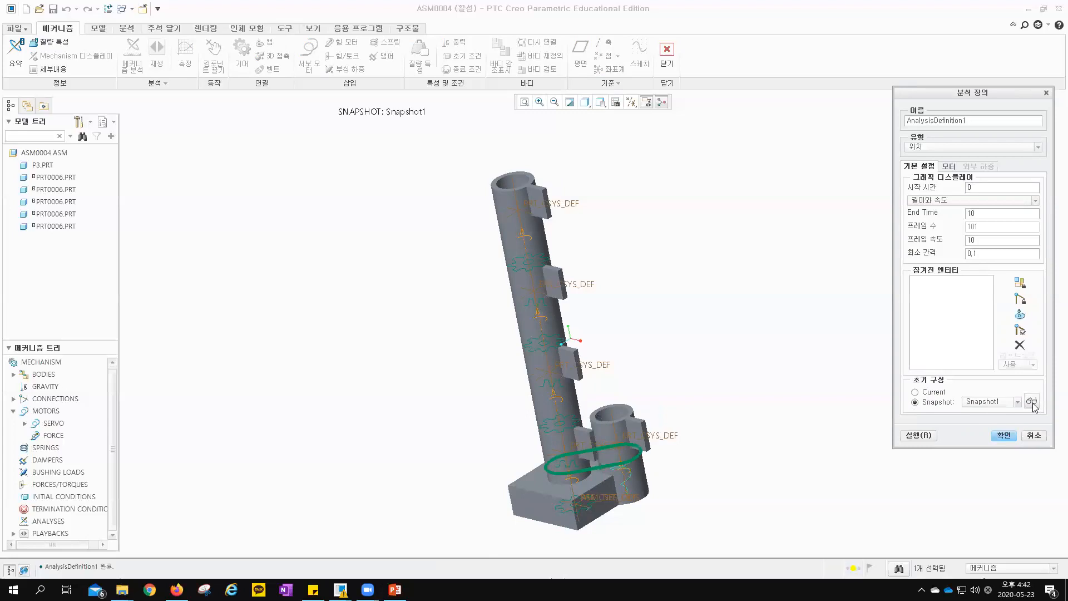
click(925, 438)
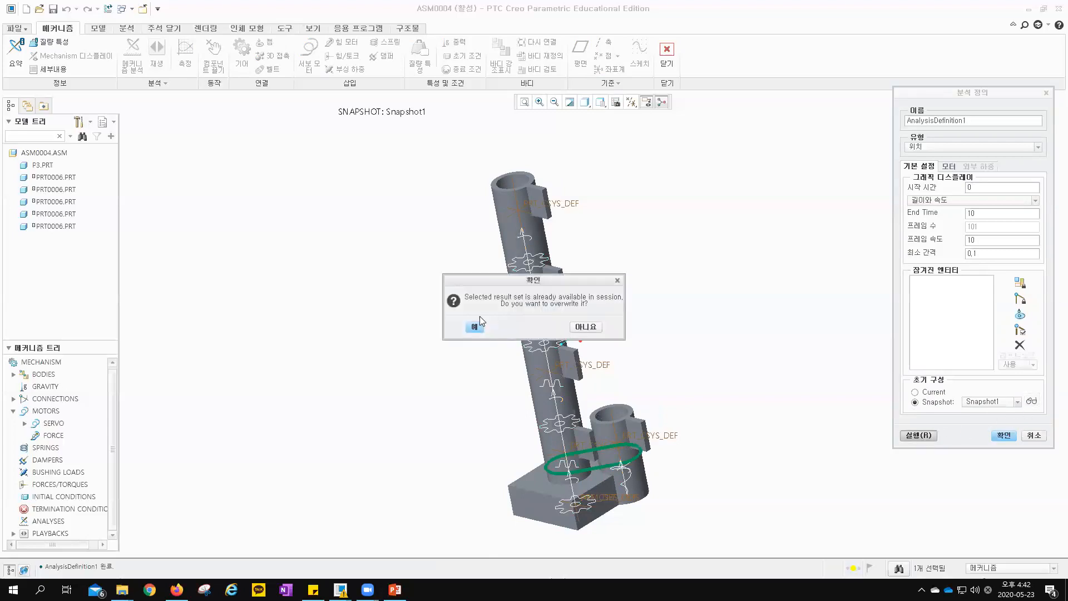
click(476, 327)
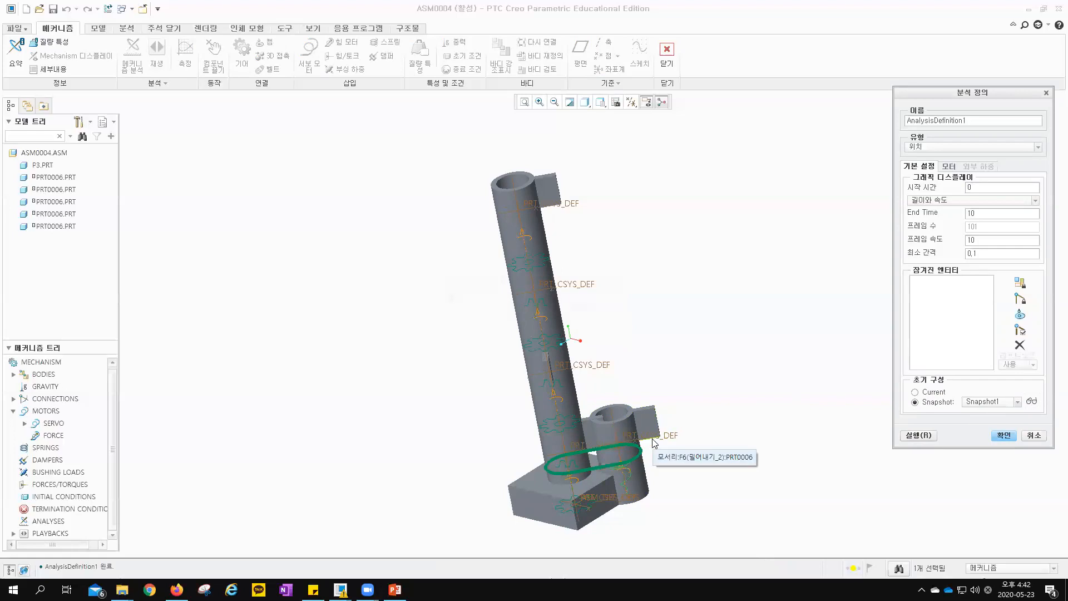
click(1032, 400)
click(1005, 435)
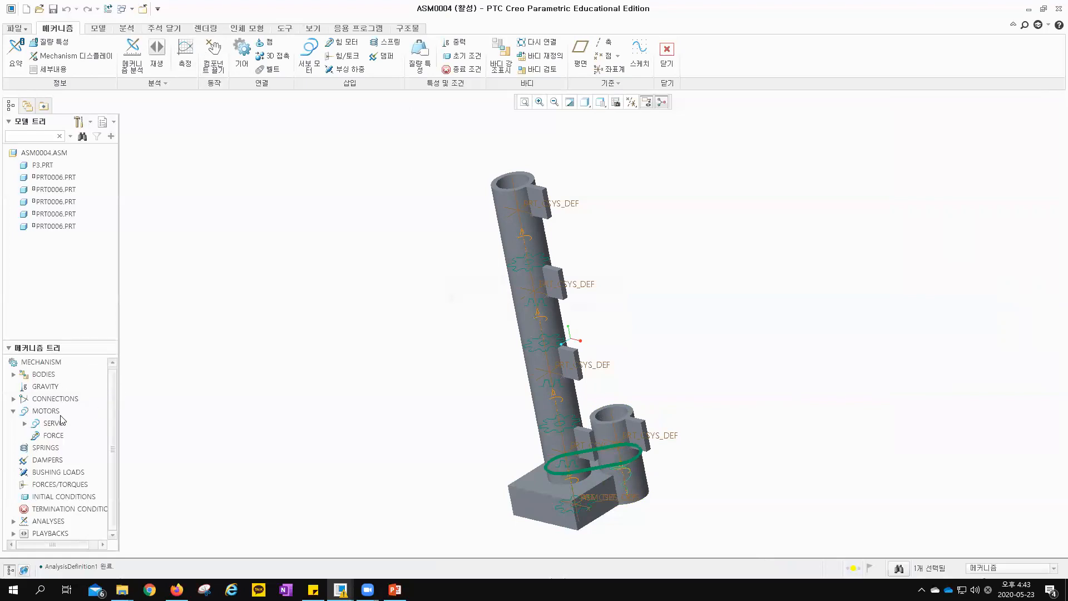
Step: Edit ServoMotor1 to use a velocity profile with a constant value of 45 deg/sec
click(25, 424)
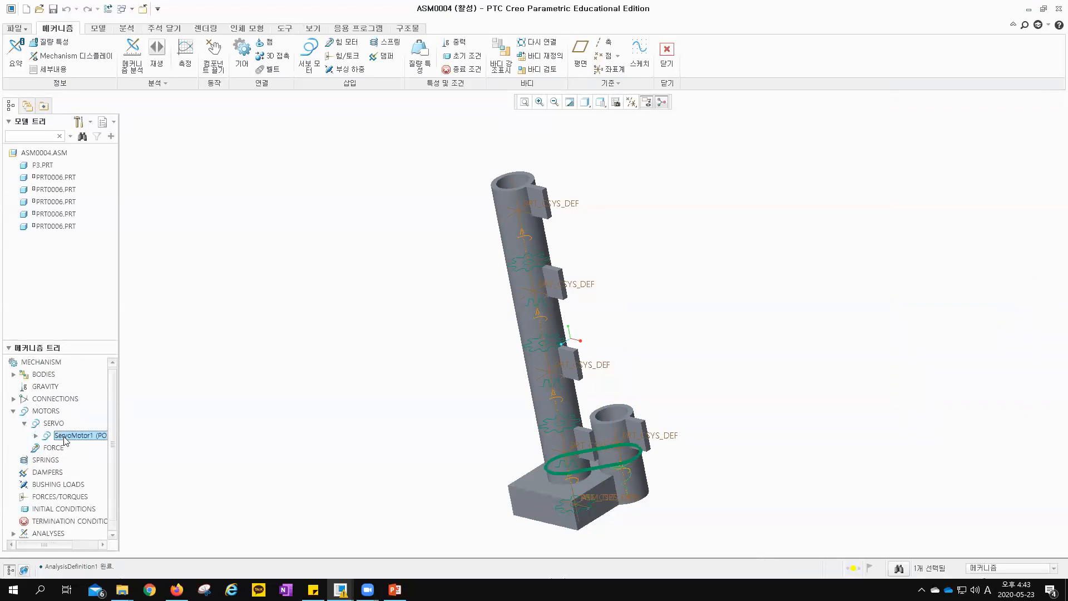
right_click(65, 440)
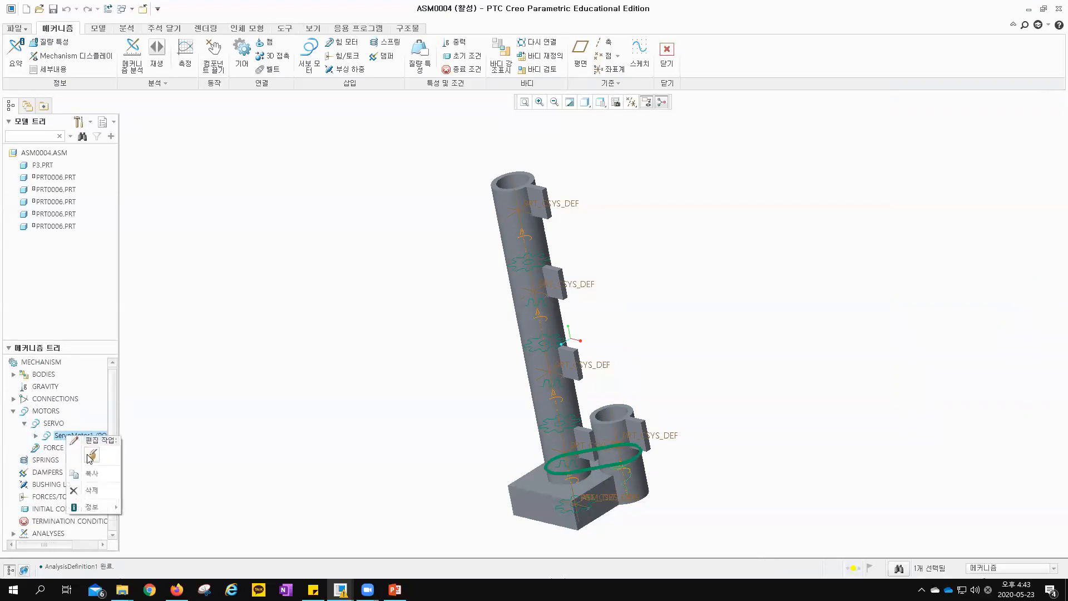
click(100, 440)
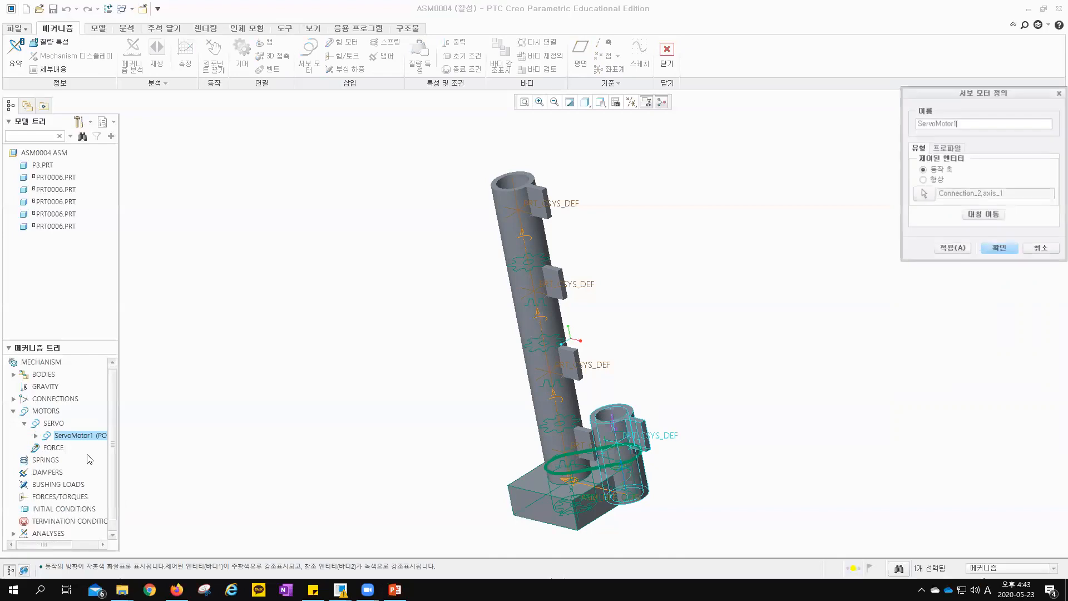
click(945, 149)
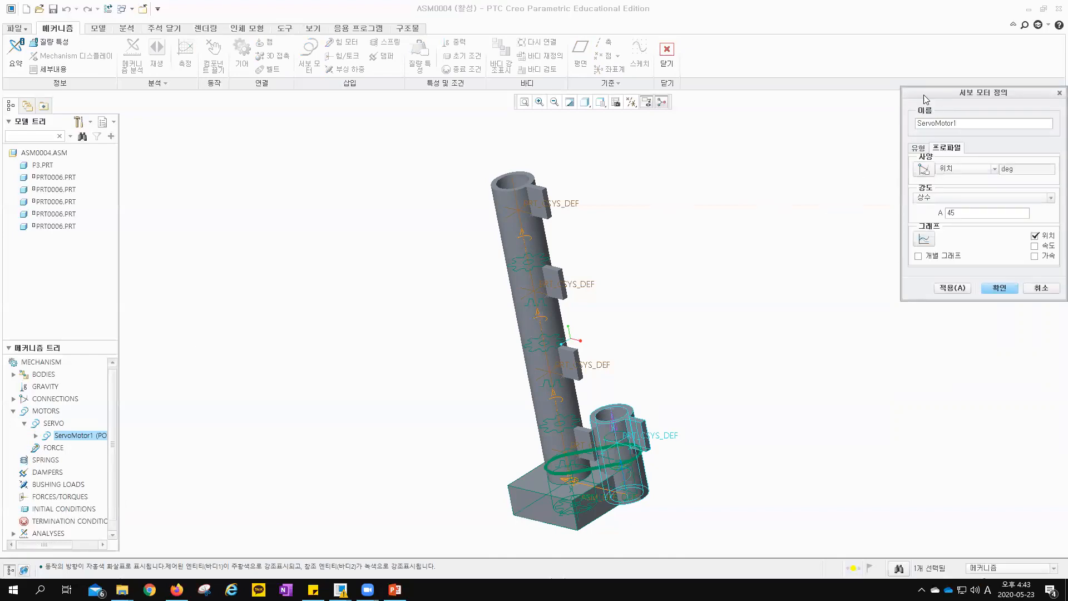
drag(939, 92, 896, 95)
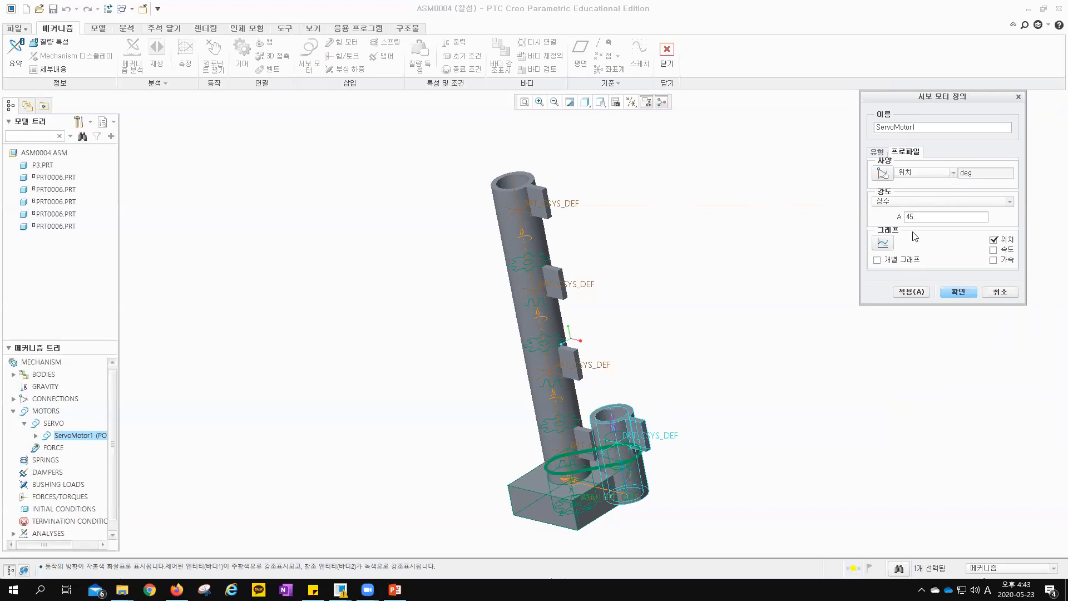
click(921, 176)
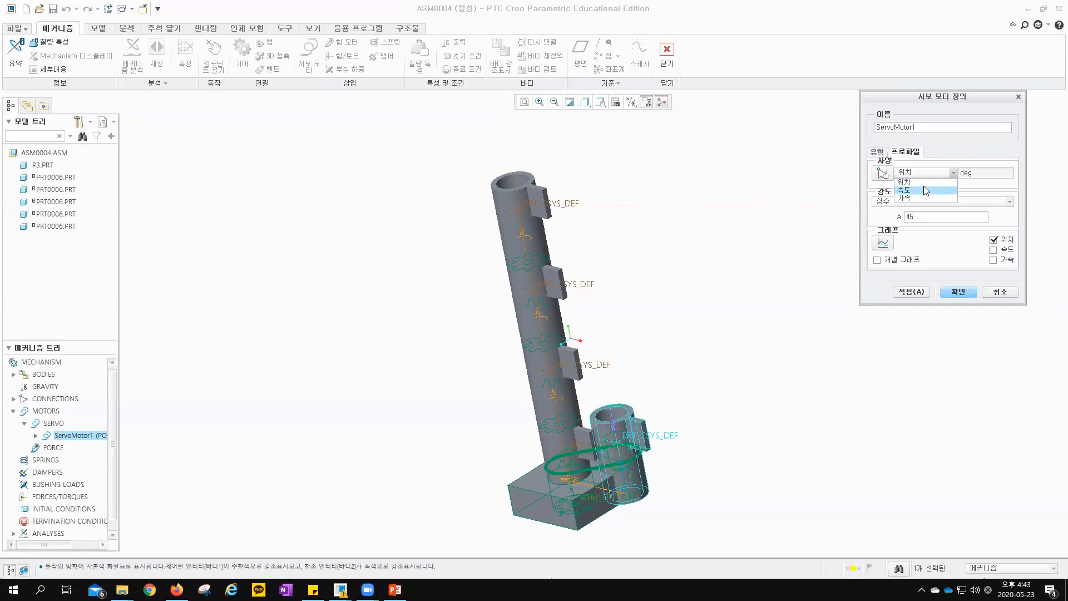
click(926, 190)
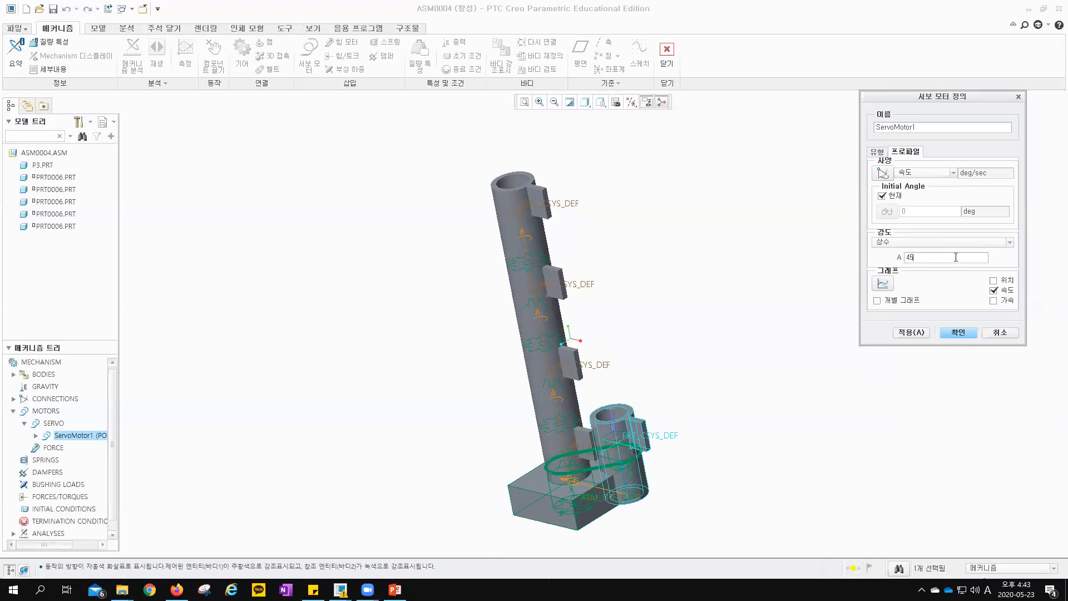
click(919, 334)
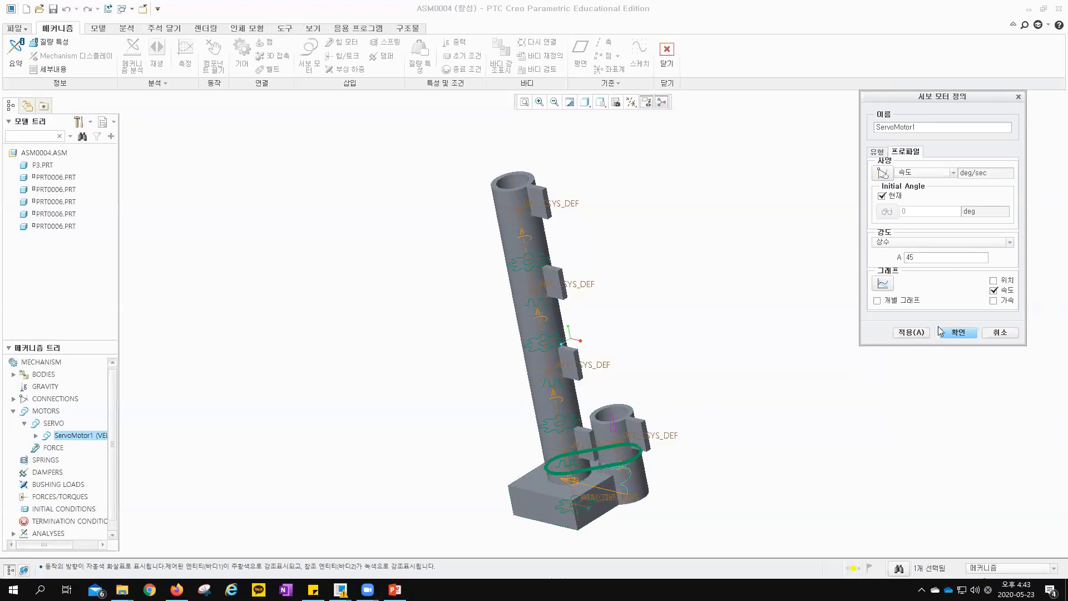
click(955, 334)
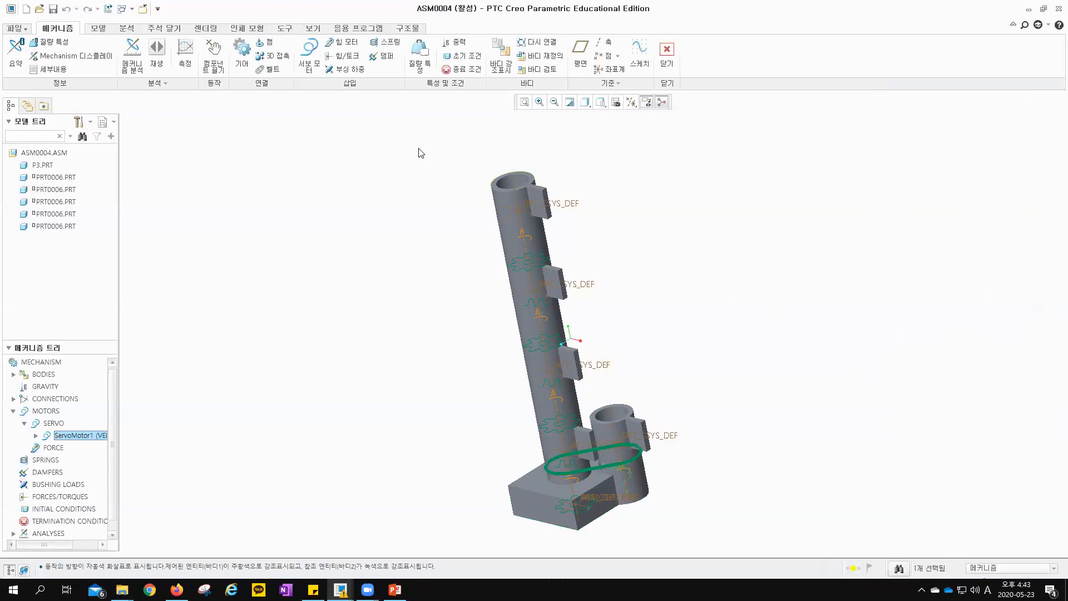
Step: Create a second position-type mechanism analysis starting from Snapshot1 and run it
click(132, 66)
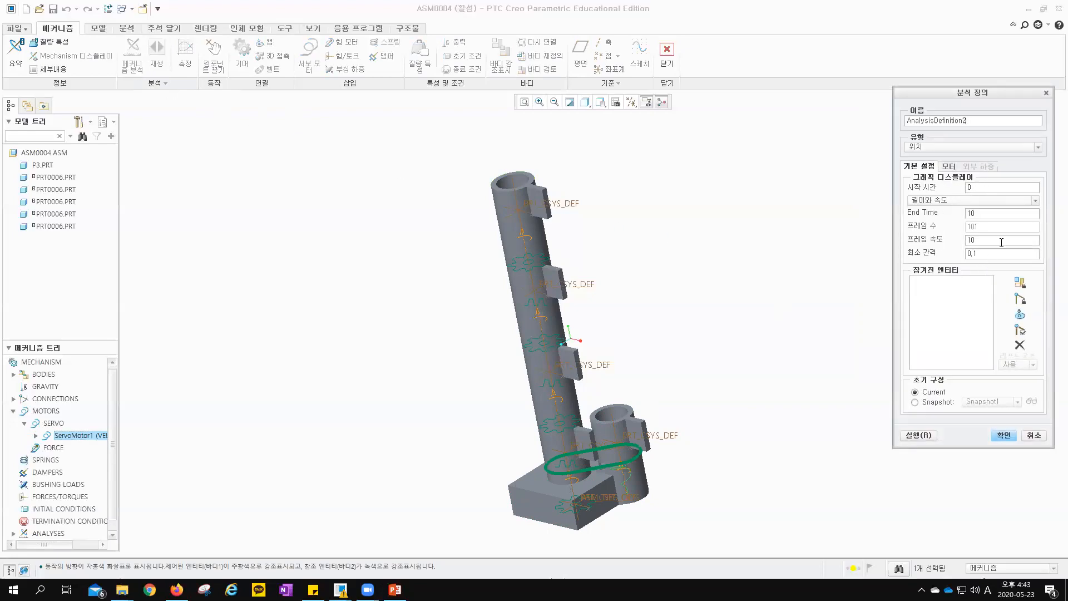
click(922, 403)
click(914, 436)
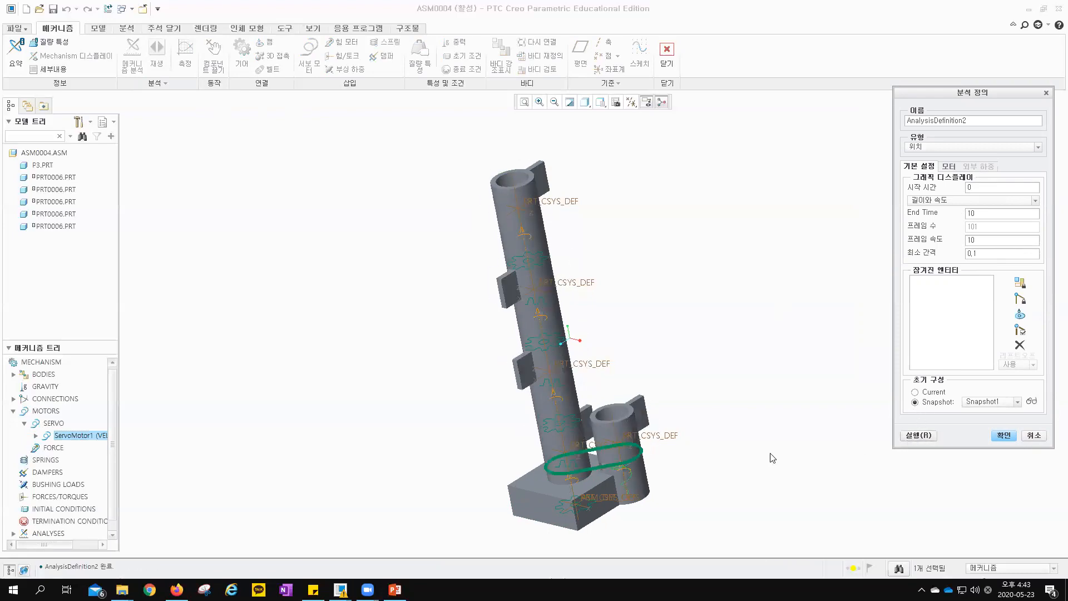
Step: Rerun the second analysis overwriting its result set, and accept it with the model returned to Snapshot1
click(918, 440)
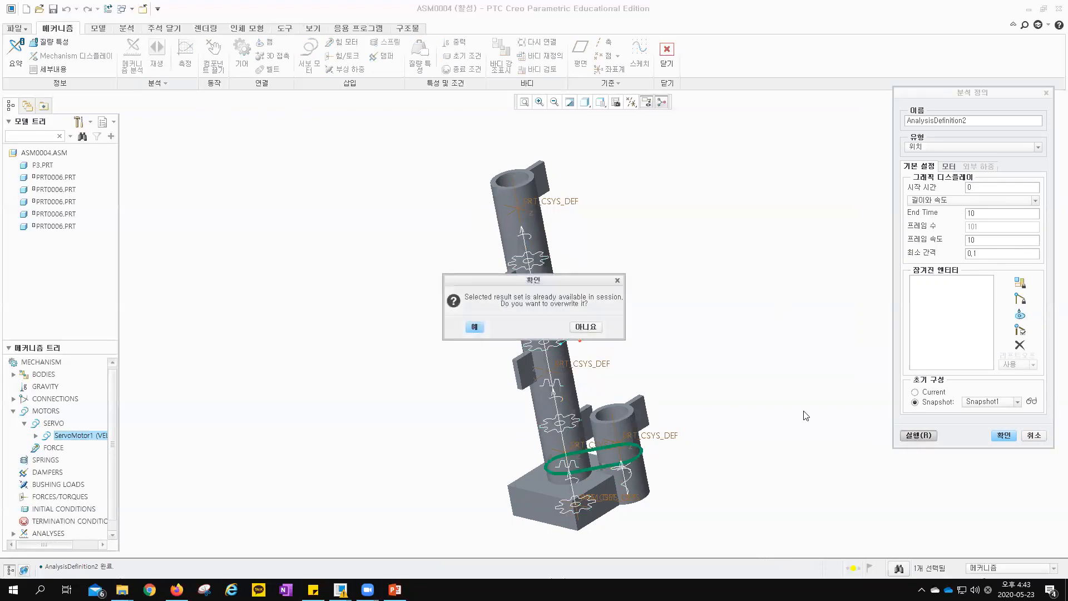
click(475, 328)
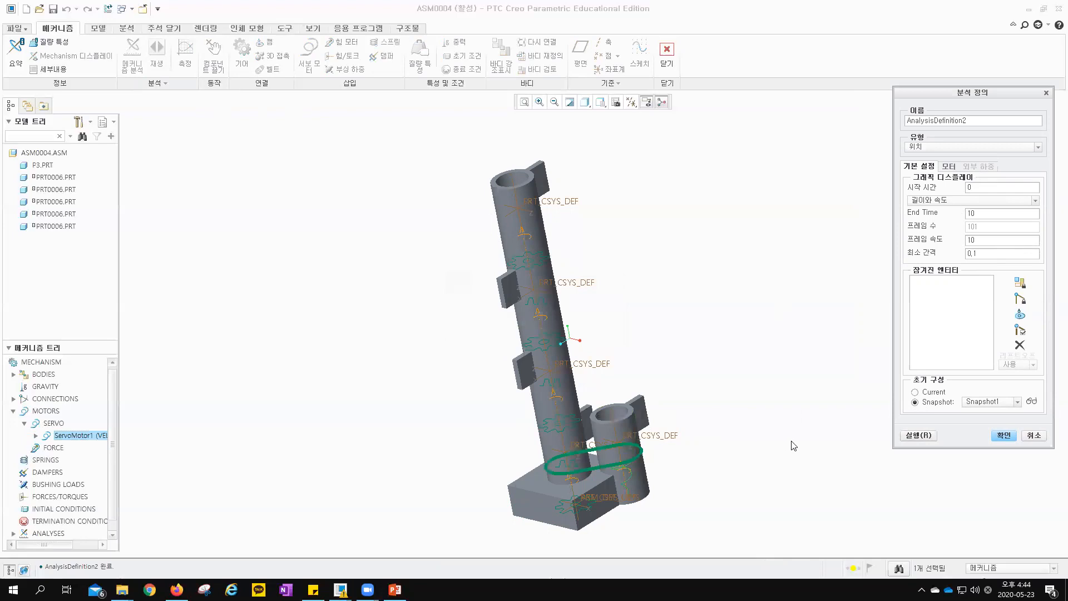
click(1032, 401)
click(1004, 435)
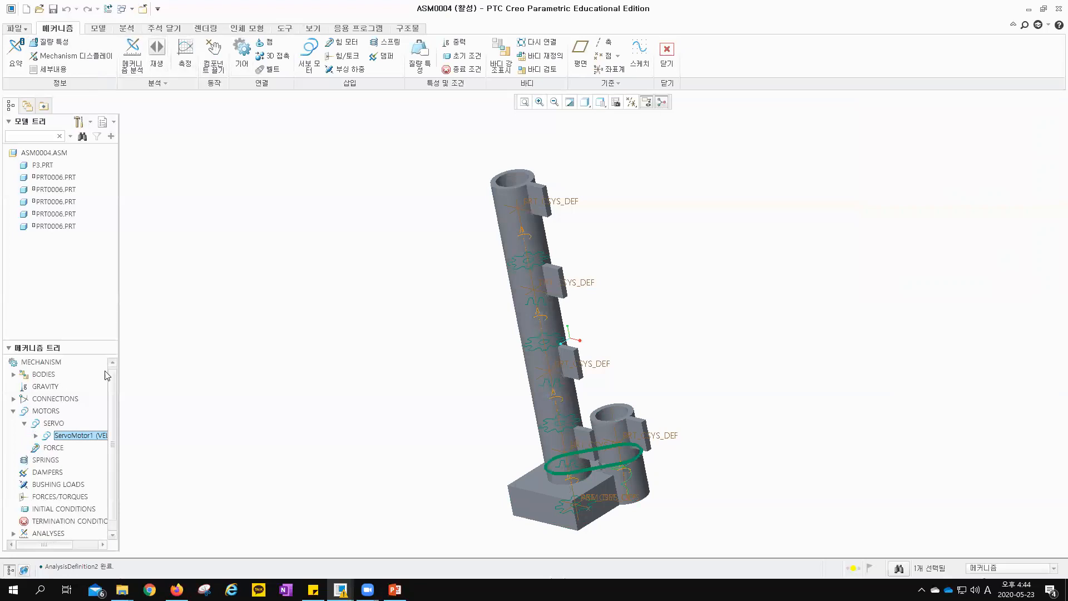
Step: Edit ServoMotor1 to use an acceleration profile with a constant value of 10 deg/sec^2
right_click(75, 437)
click(97, 455)
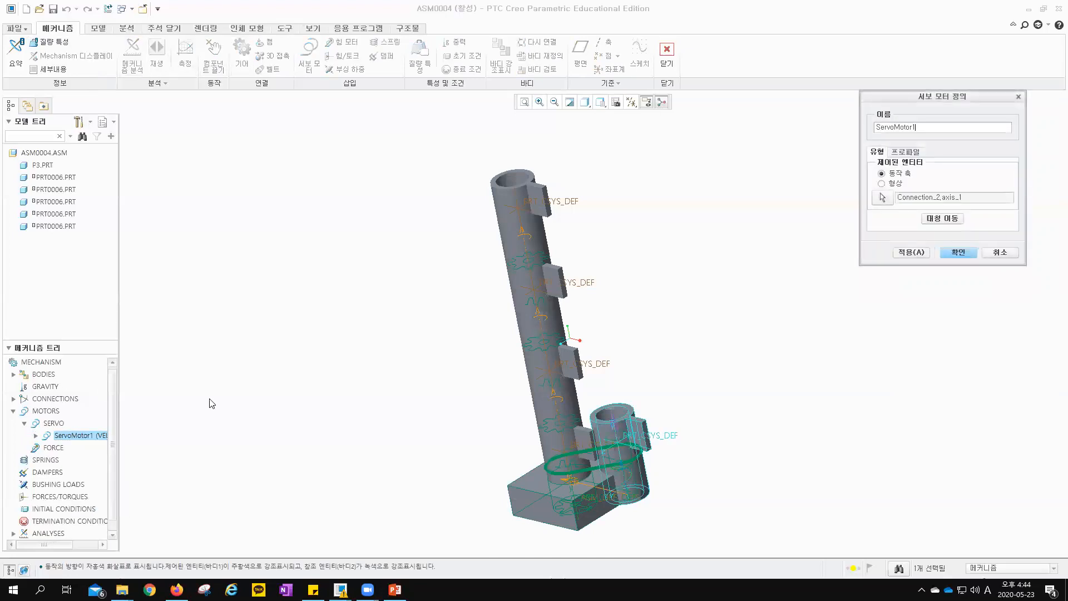
click(910, 154)
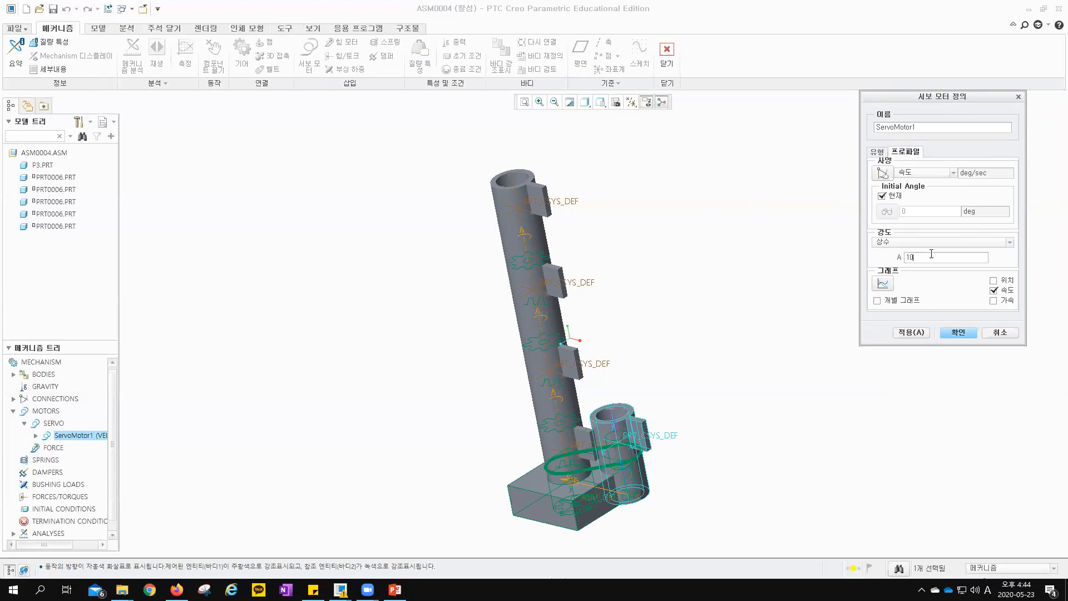
click(948, 173)
click(930, 198)
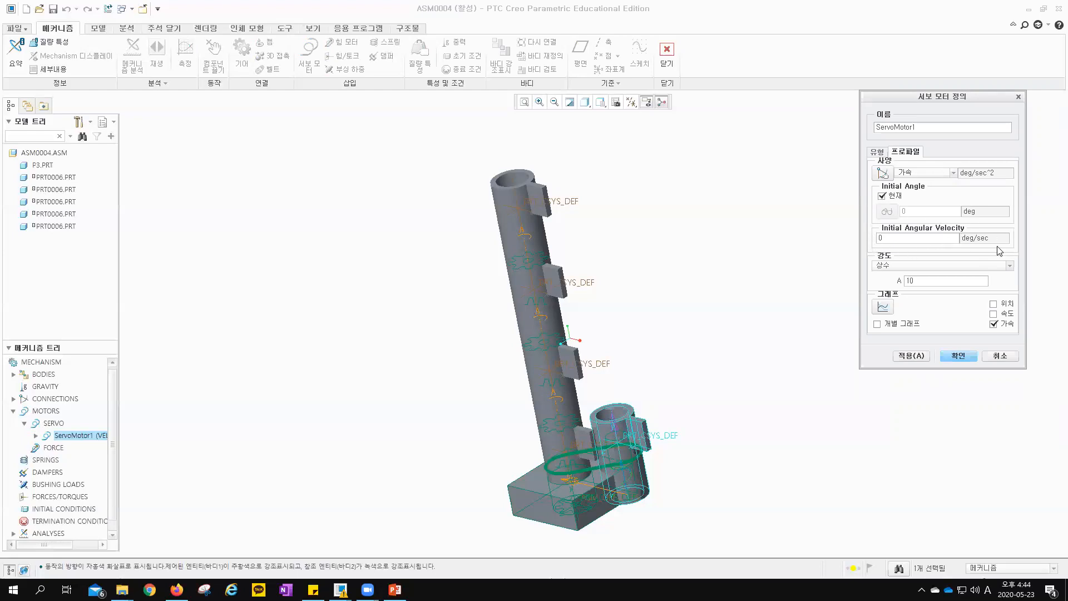
click(945, 357)
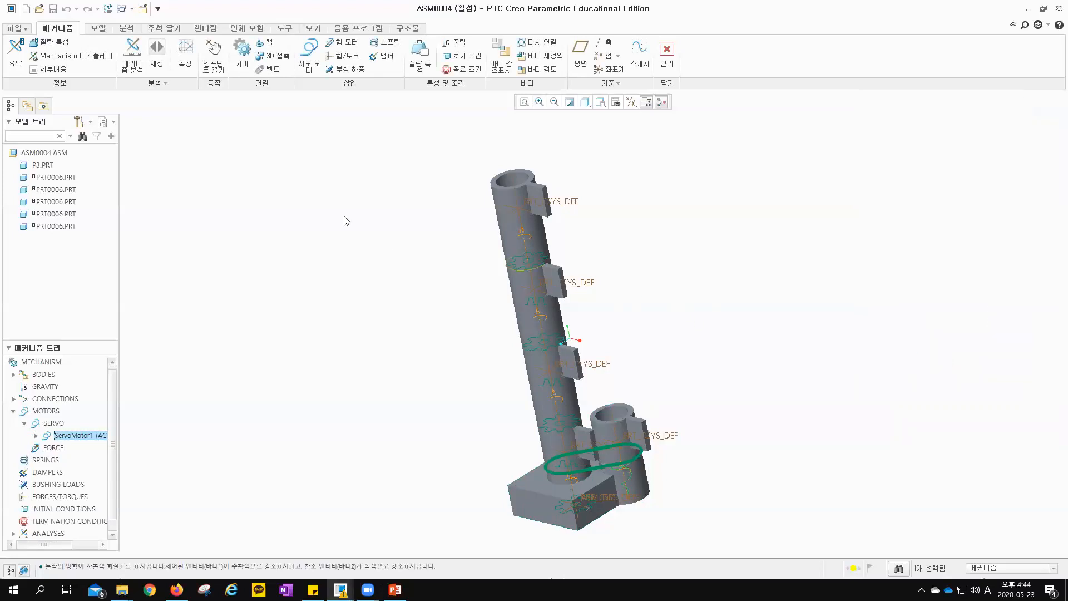
Step: Create a third position-type mechanism analysis from the current configuration and run it with the accelerating motor
click(133, 59)
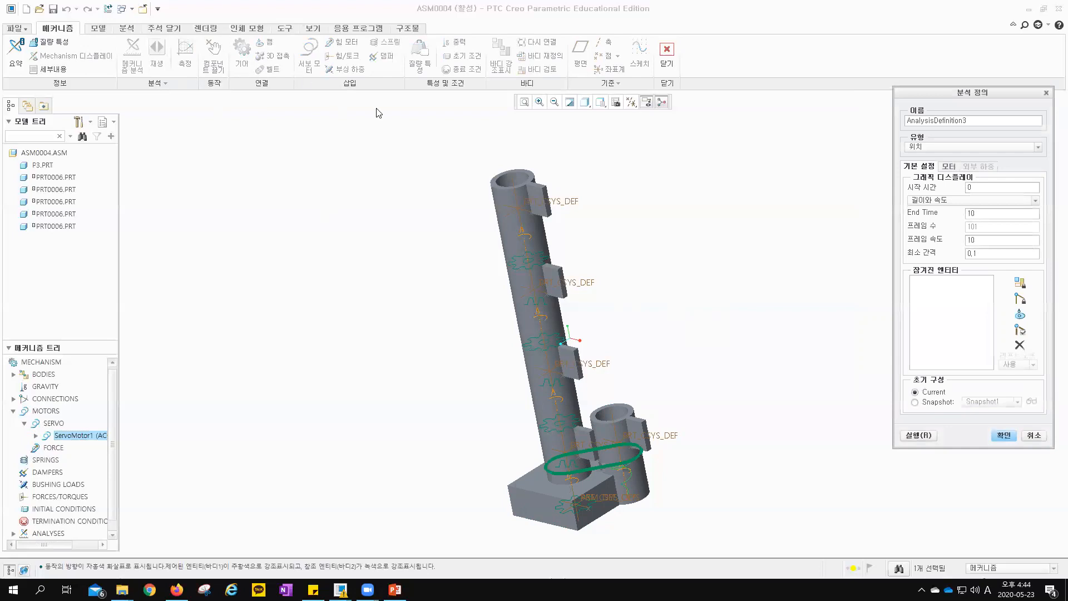
click(919, 435)
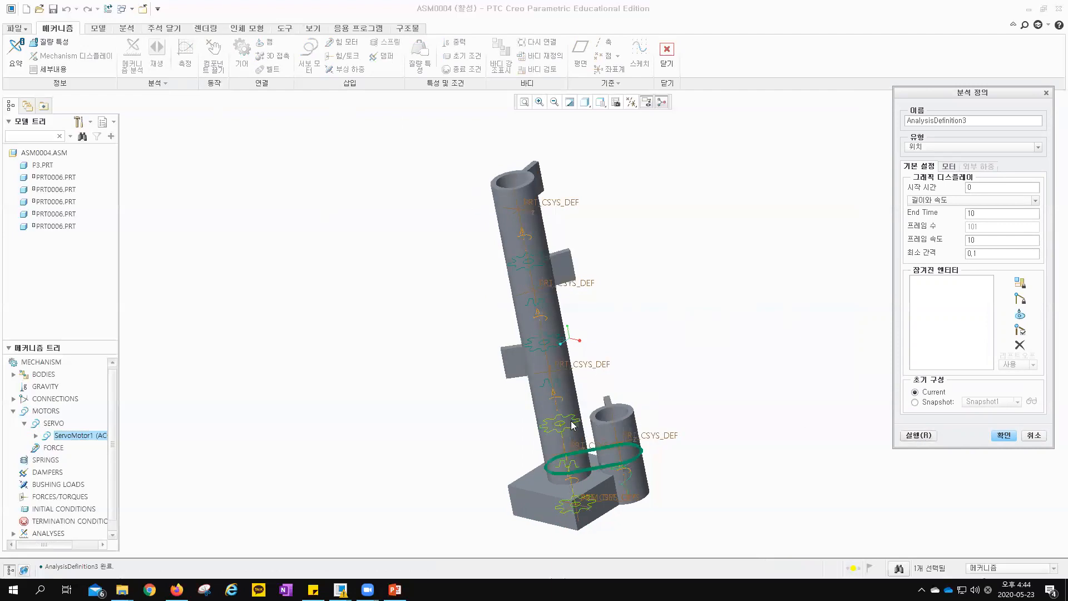
Step: Set the third analysis to start from Snapshot1 and run it twice, overwriting its existing result set each time
click(940, 403)
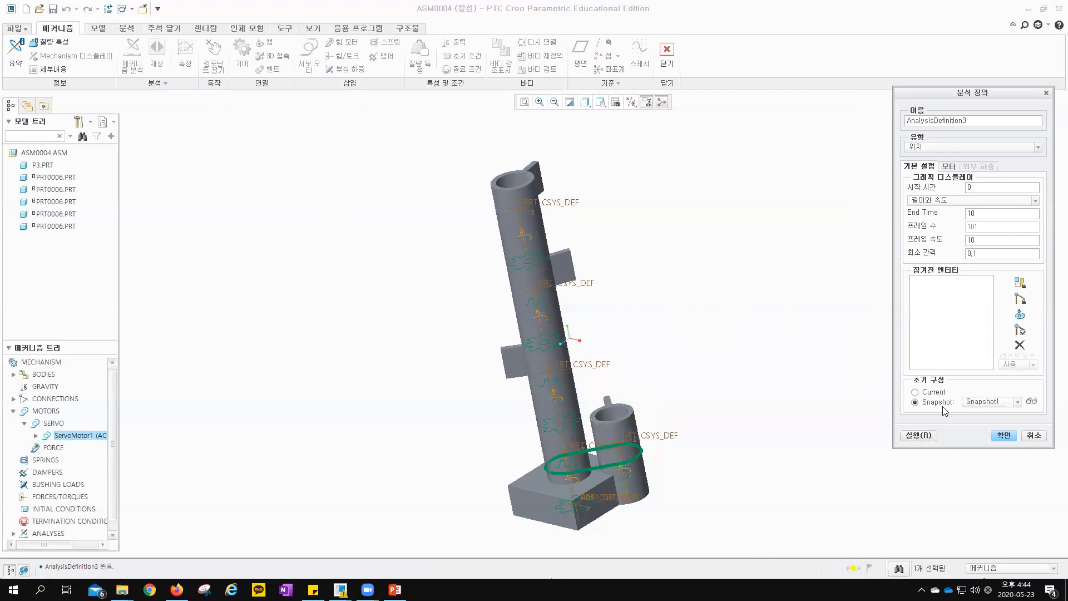
click(1033, 401)
click(919, 435)
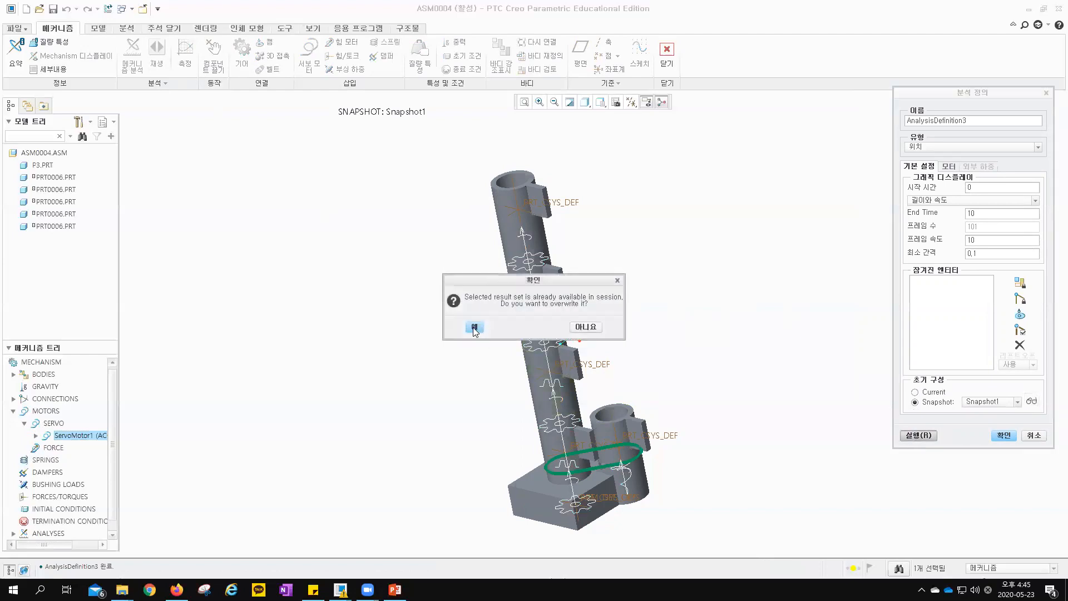
click(474, 328)
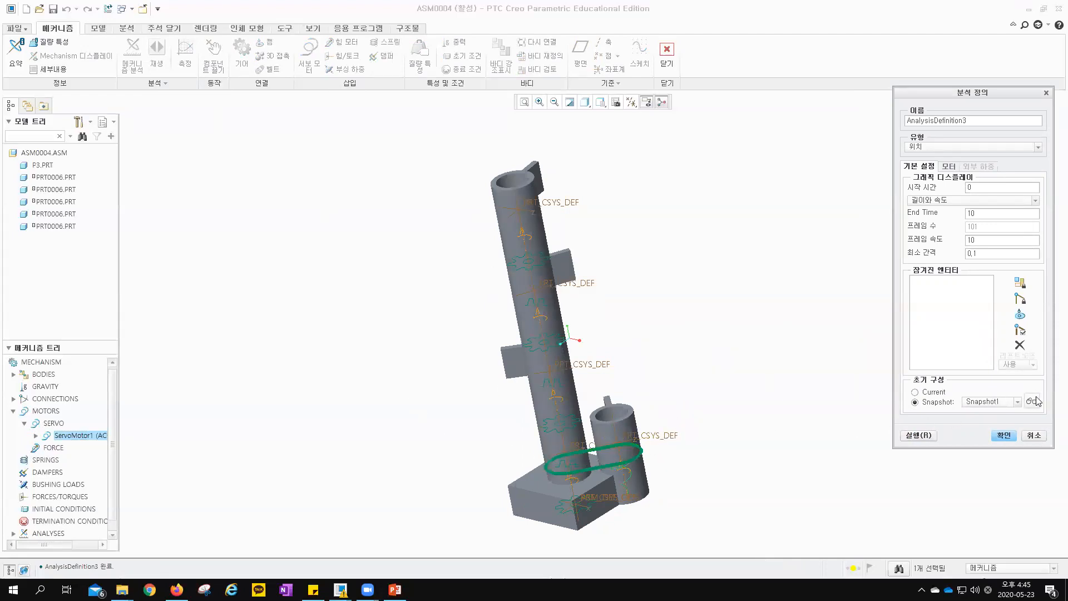
click(923, 435)
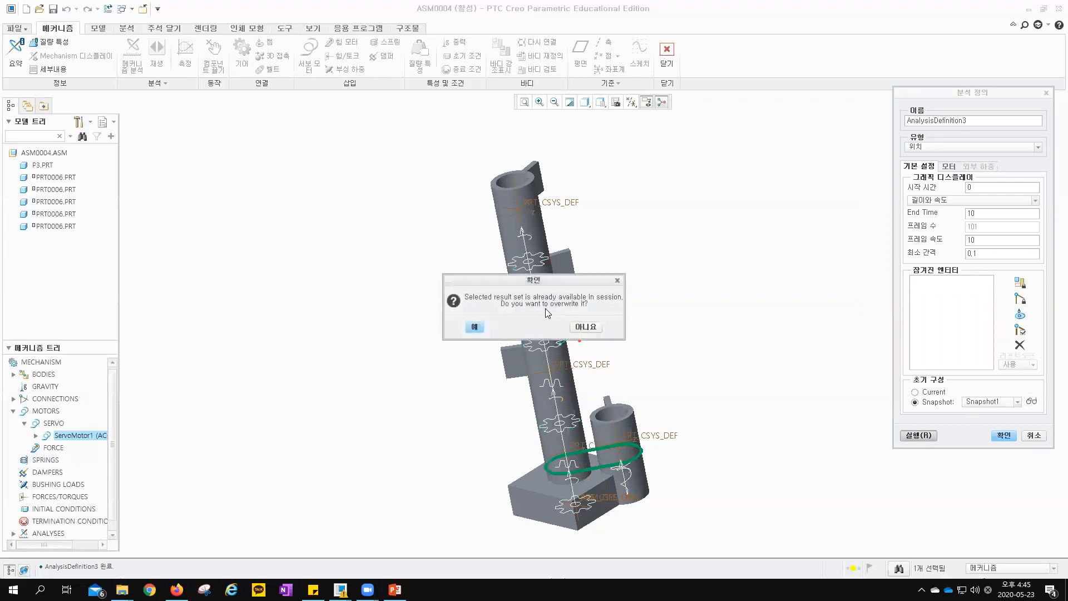
click(475, 327)
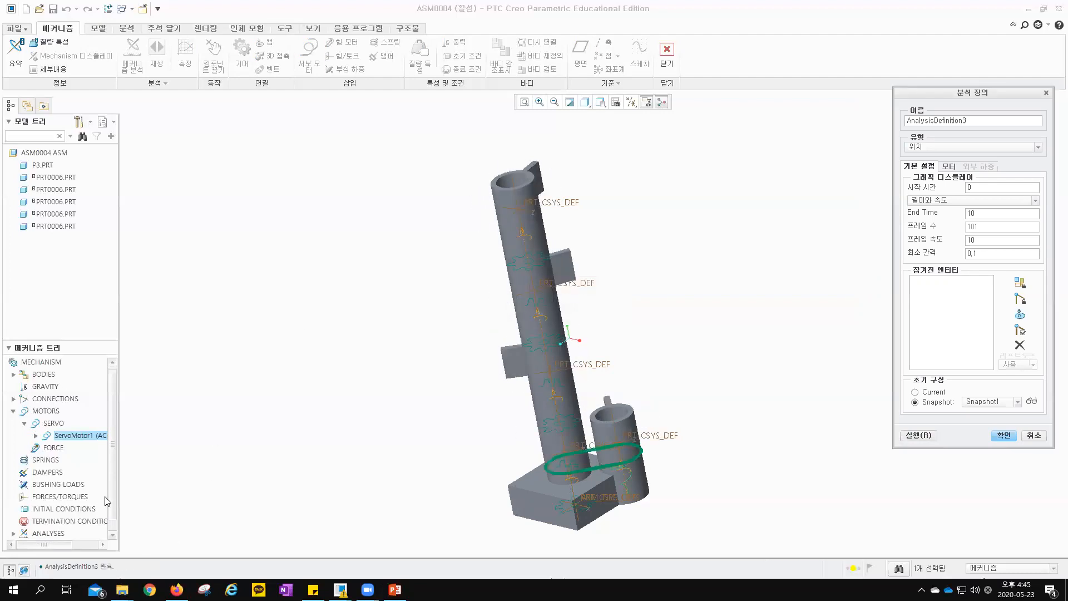
Step: Check the existing analyses in the mechanism tree, return the model to Snapshot1, and accept AnalysisDefinition3
drag(111, 488, 110, 513)
click(11, 522)
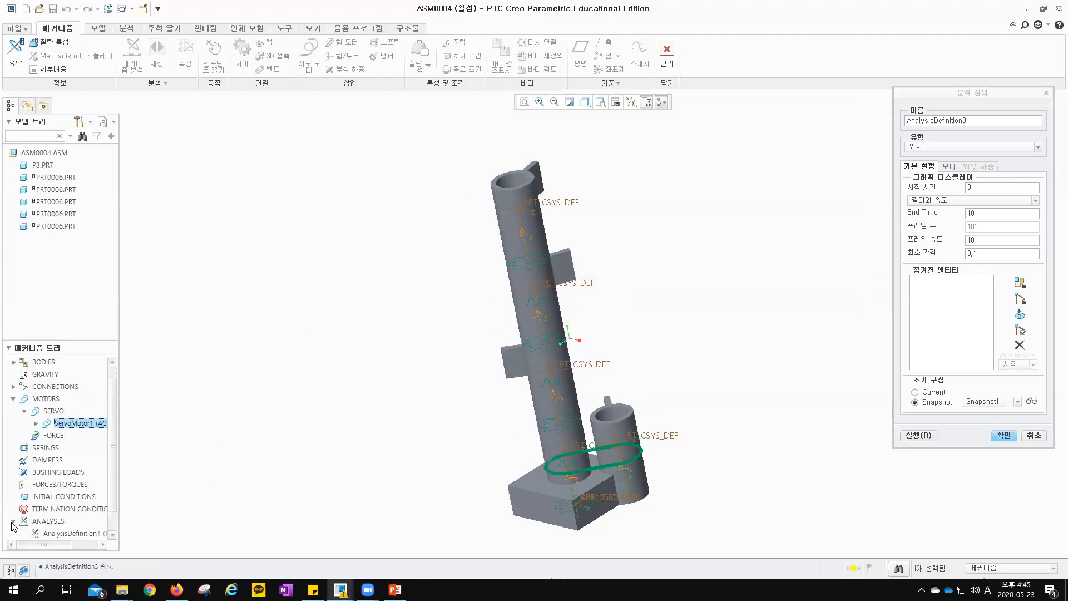
scroll(63, 502, down, 1)
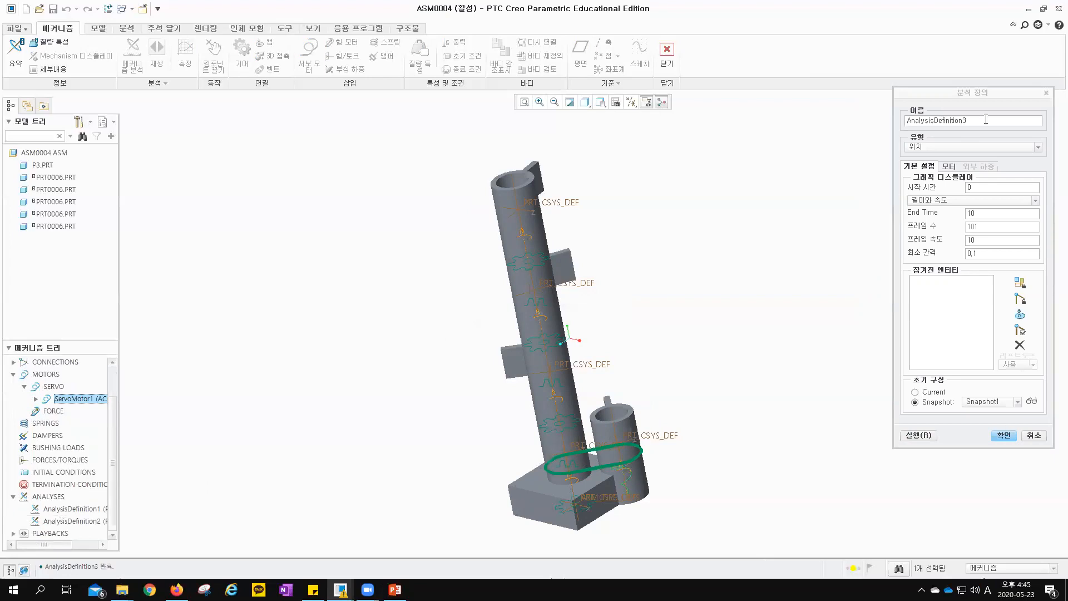
click(1004, 119)
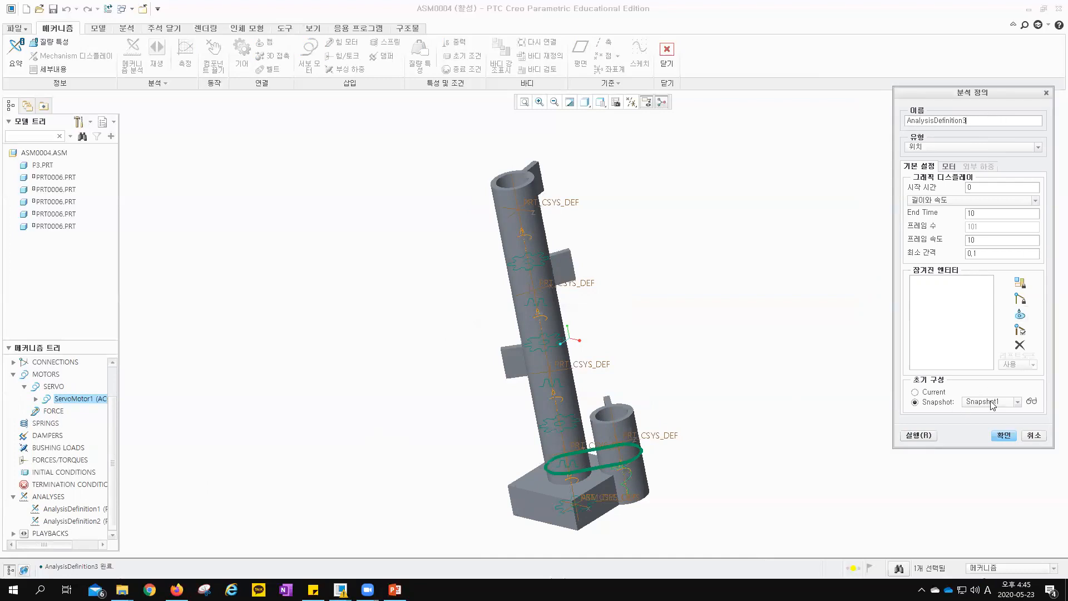
click(1031, 401)
click(1005, 436)
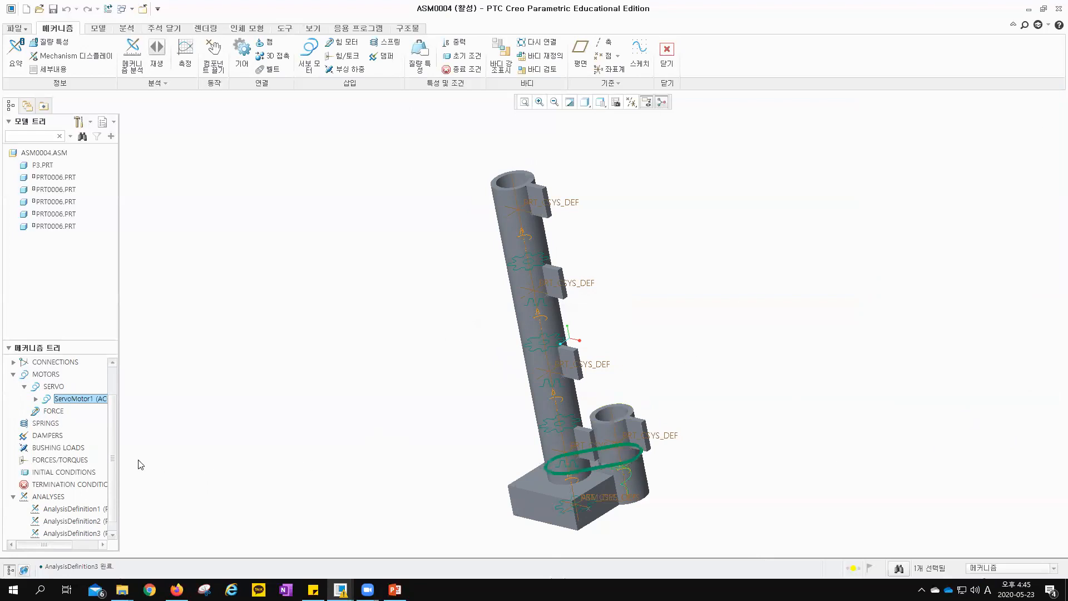
scroll(111, 488, down, 1)
click(88, 523)
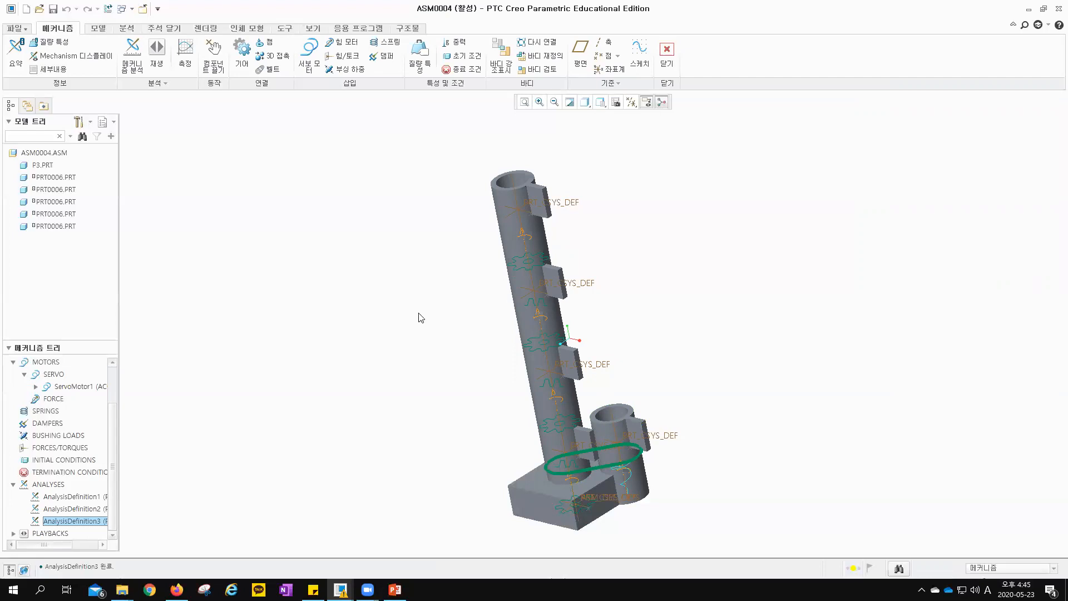
Step: Open the analysis playback, look through the available result sets, and choose AnalysisDefinition2
click(162, 62)
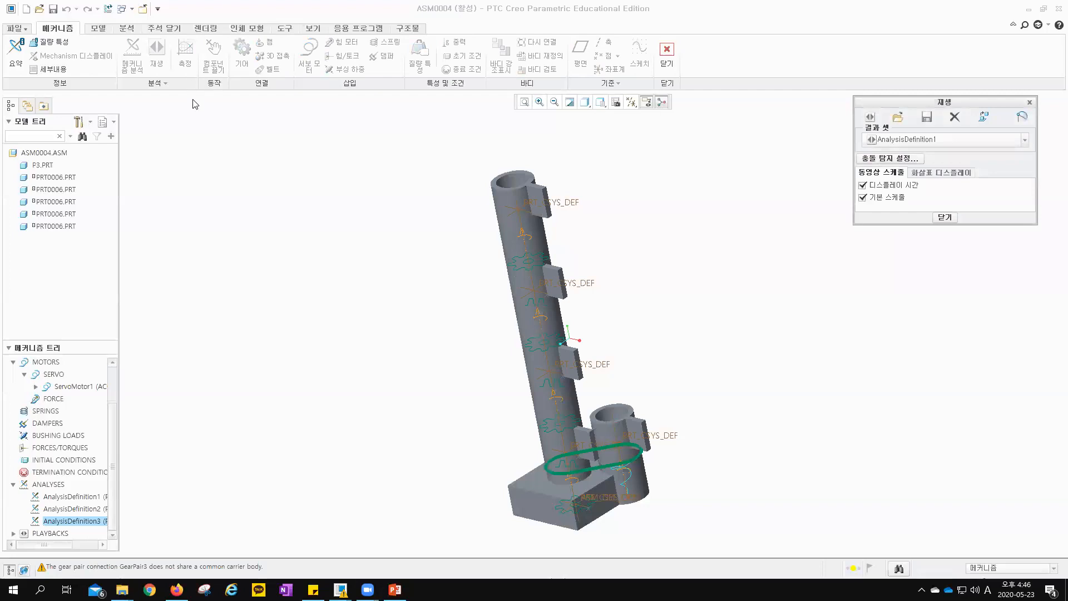
click(986, 136)
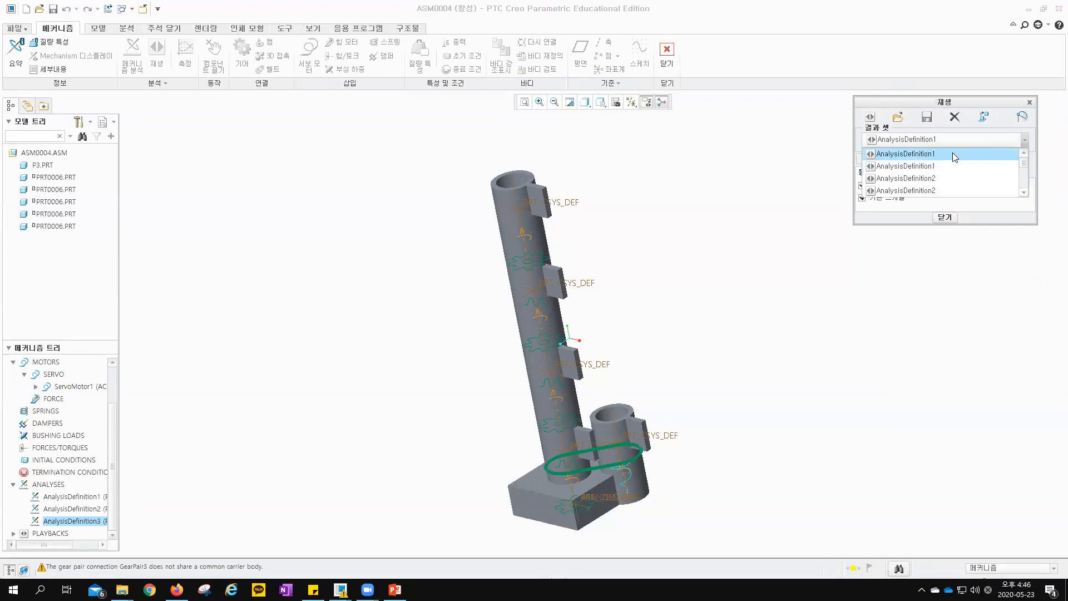
mouse_move(956, 165)
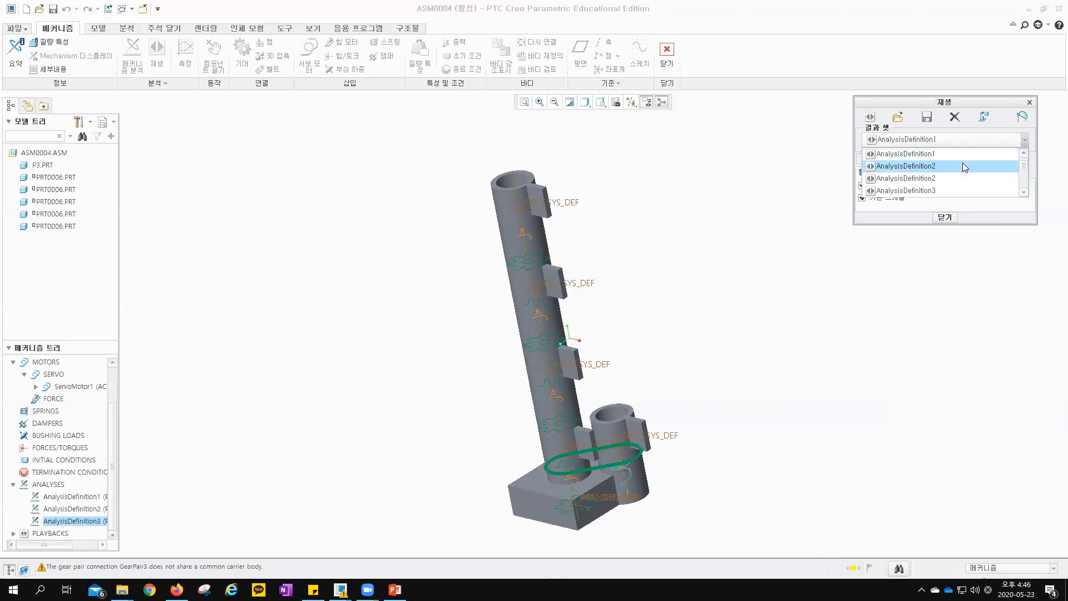
scroll(958, 178, down, 1)
scroll(961, 166, down, 3)
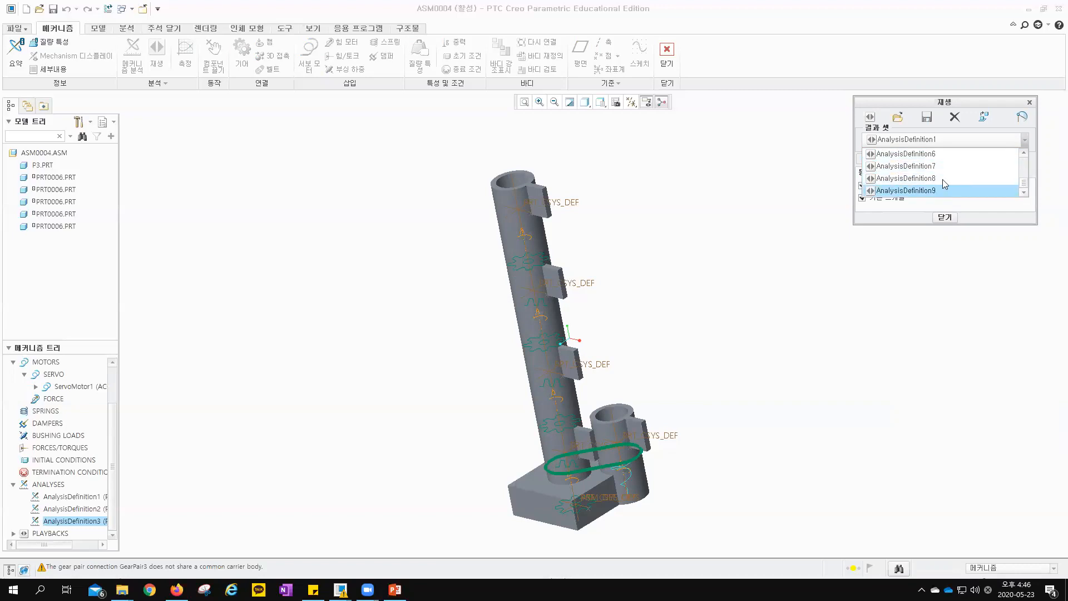
scroll(945, 177, up, 3)
scroll(949, 173, up, 1)
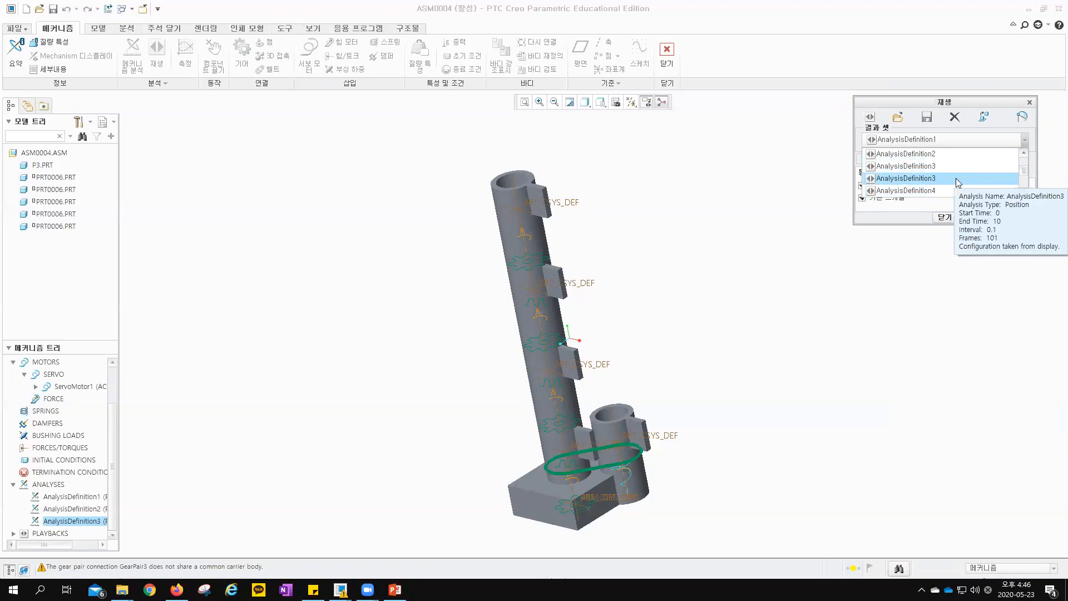
scroll(957, 181, up, 2)
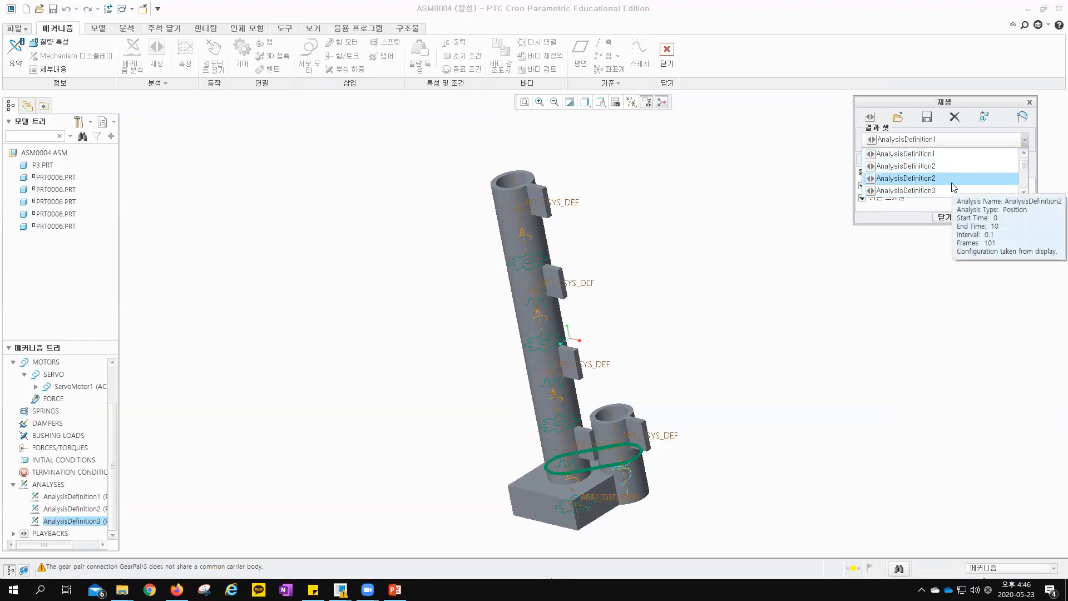
scroll(952, 183, down, 1)
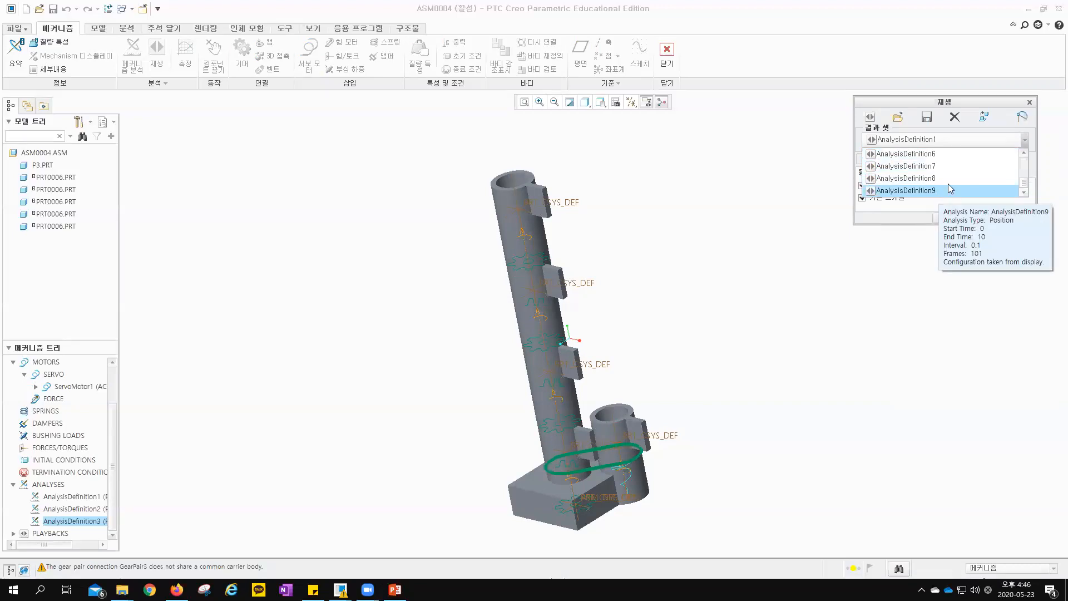
scroll(949, 184, up, 1)
scroll(973, 177, up, 1)
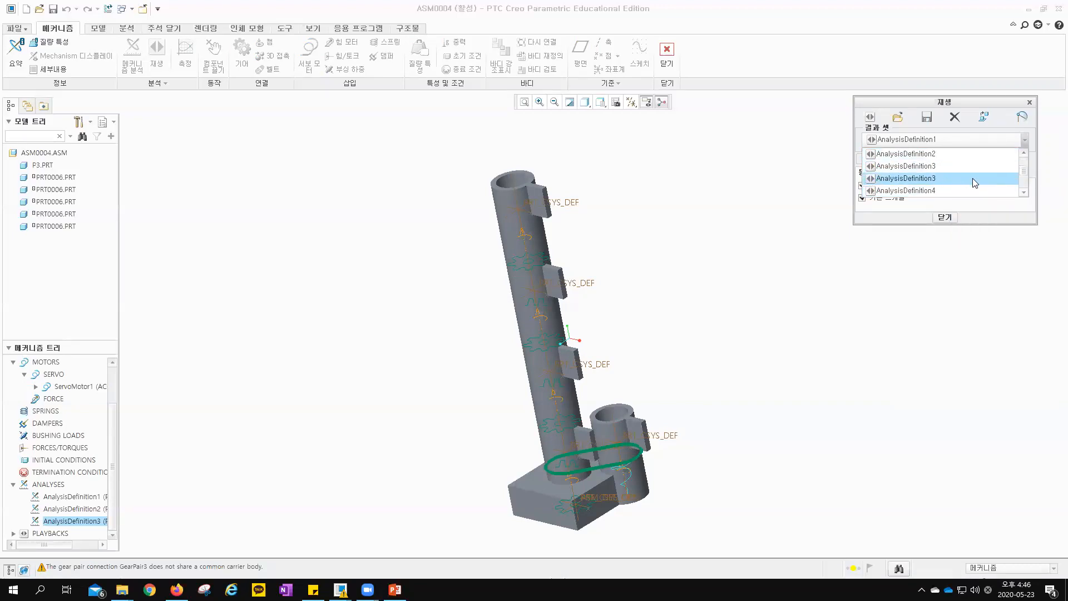
click(984, 152)
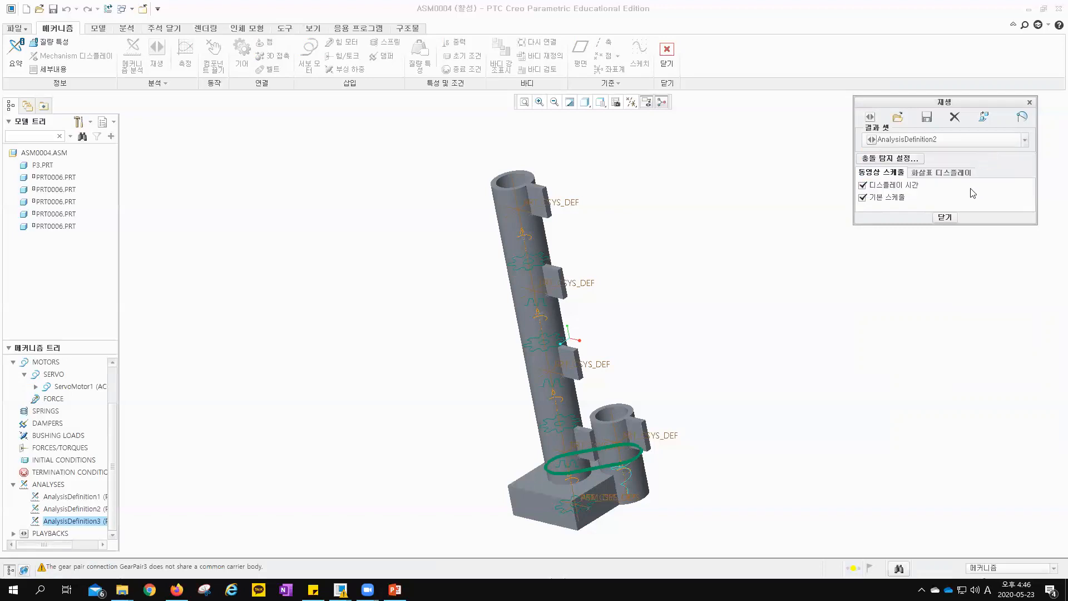
Step: Play the animation of the AnalysisDefinition2 result set, then close the animation
click(871, 117)
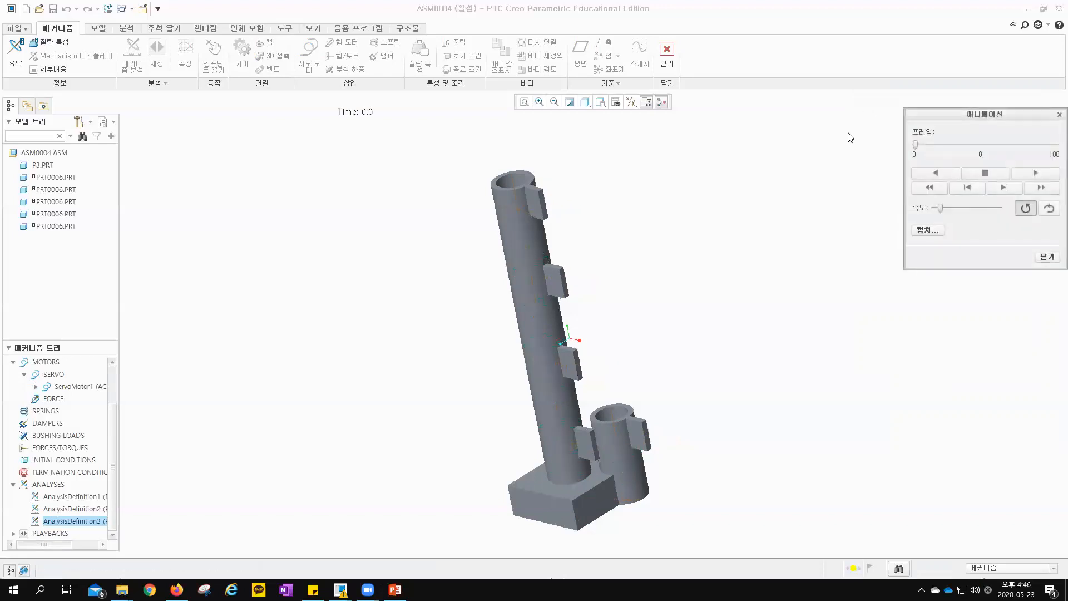
click(1025, 173)
click(1046, 257)
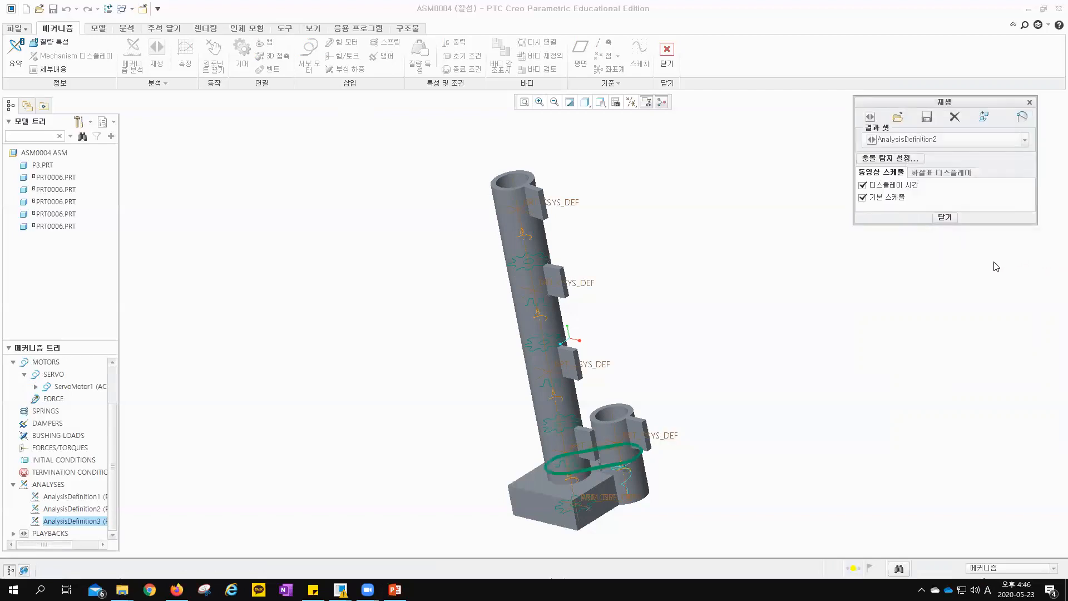
Step: Choose the AnalysisDefinition3 result set and play its animation
click(969, 142)
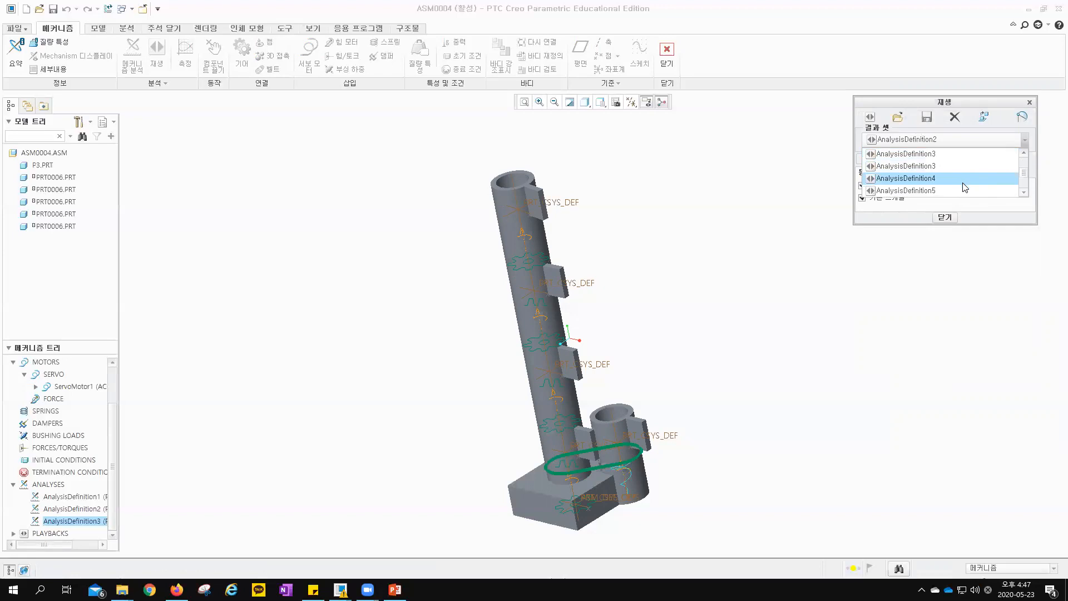
scroll(960, 184, up, 3)
click(969, 167)
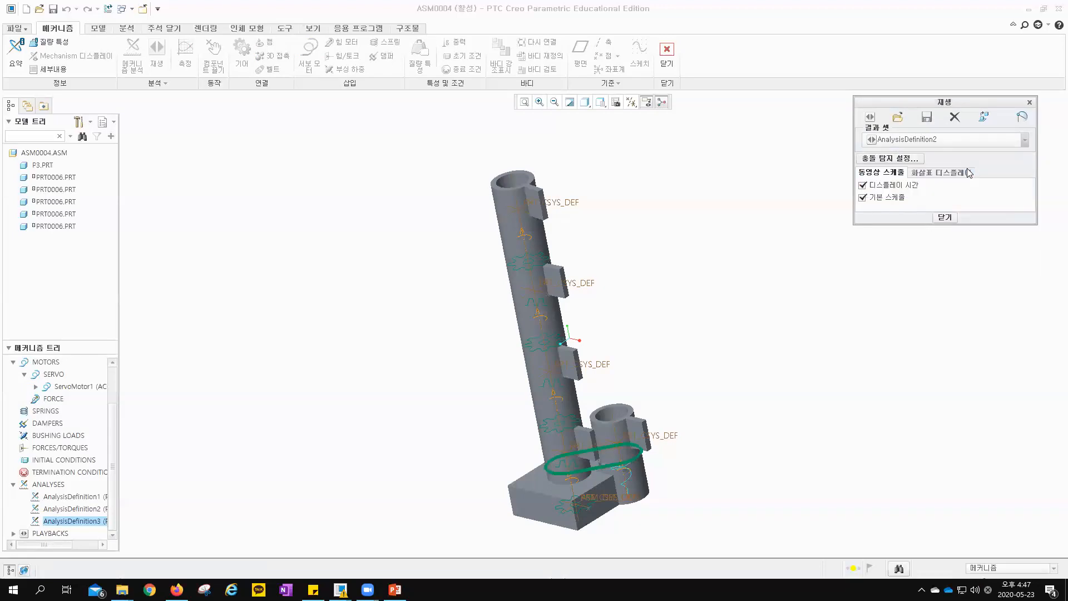
click(871, 117)
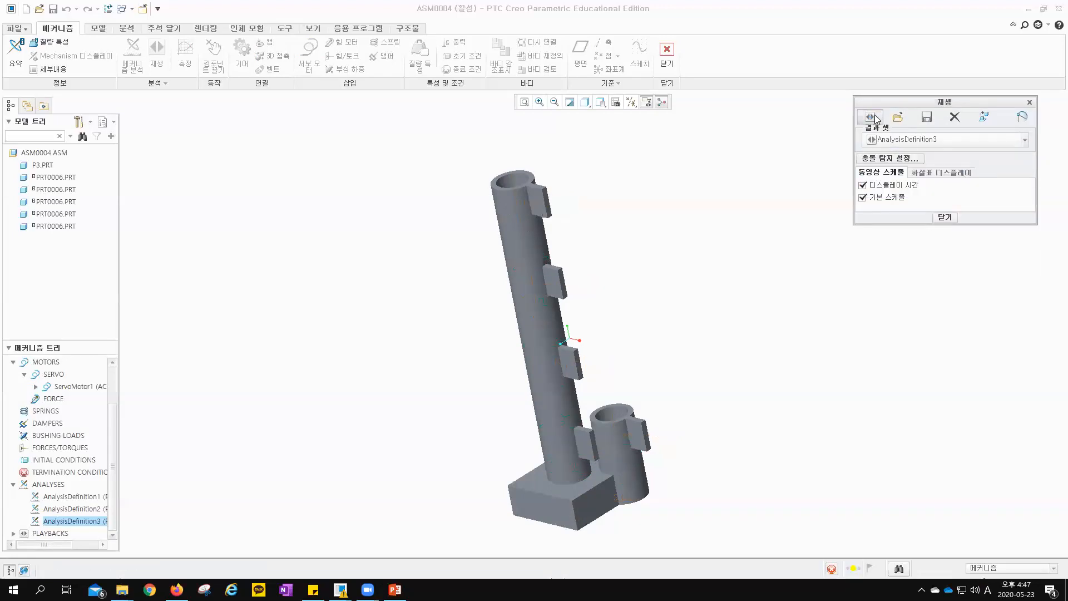
click(1017, 171)
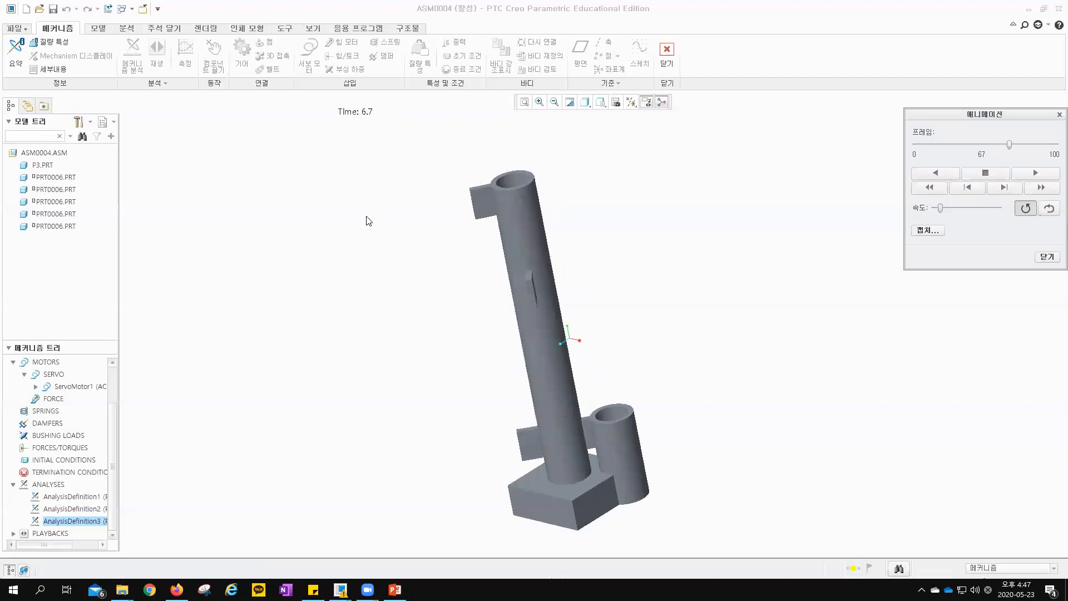
Step: Raise the animation's playback speed moderately and watch the accelerating cylinders with the view slightly adjusted
drag(940, 208, 963, 208)
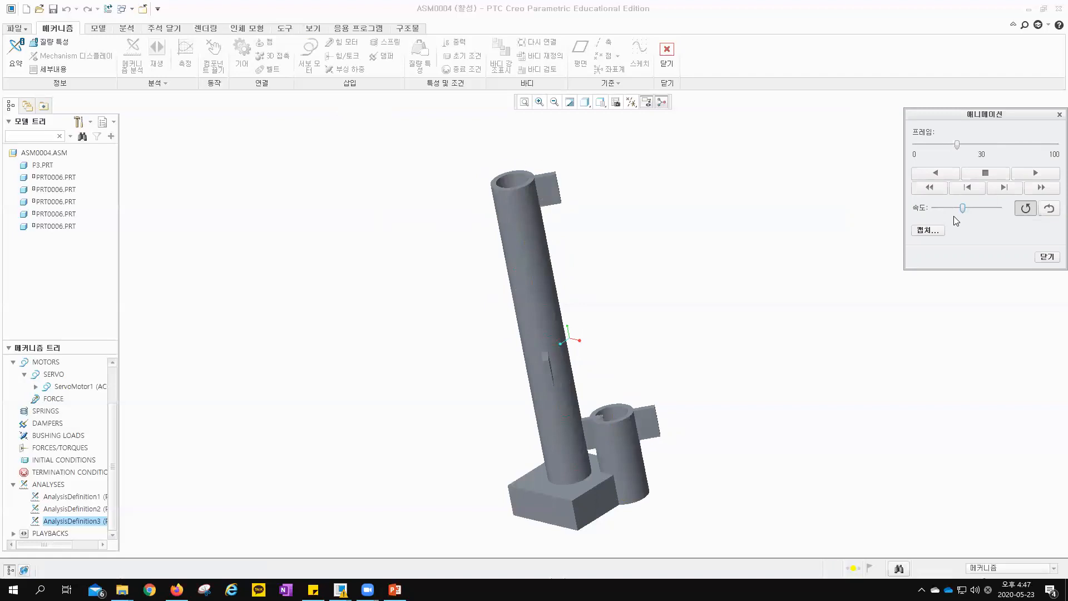
drag(956, 206, 947, 207)
click(952, 207)
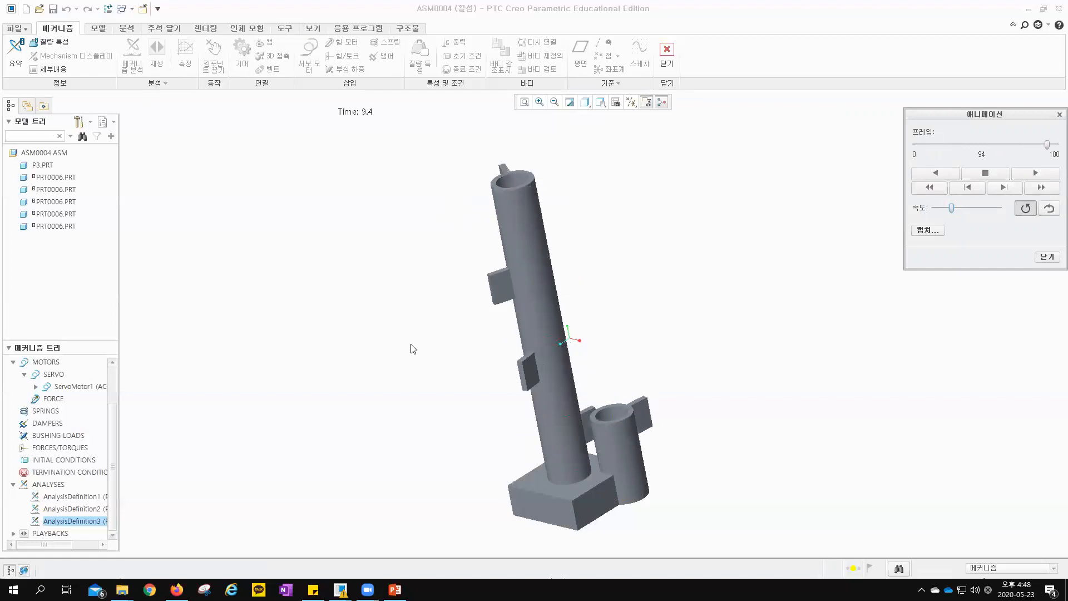
mouse_move(384, 339)
middle_down()
mouse_move(416, 341)
mouse_move(382, 332)
middle_up()
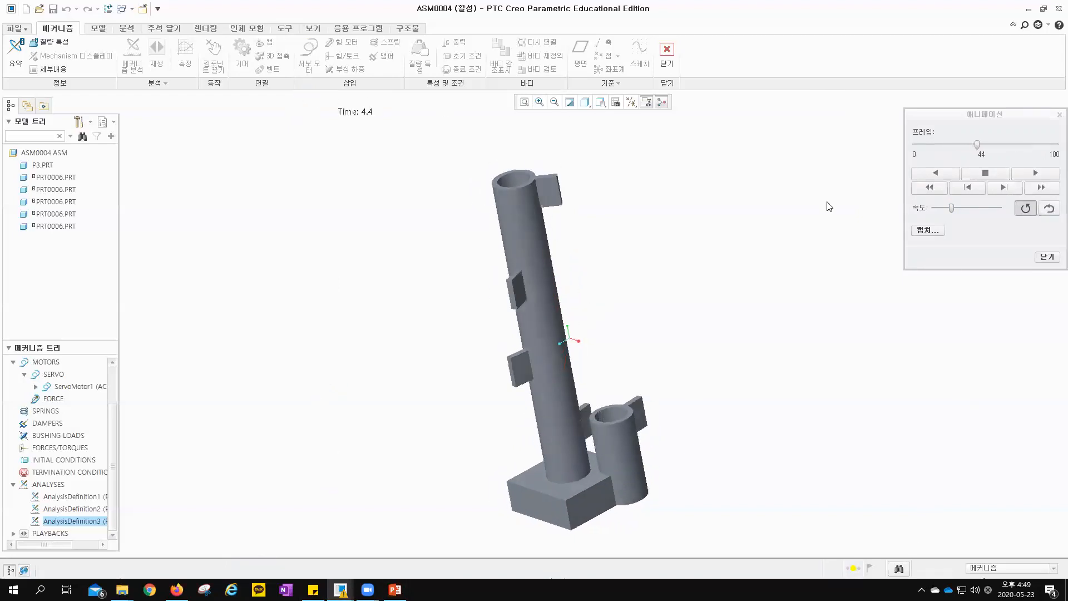
Step: Display all datum features during the animation, hide them all again, and close the animation
click(631, 102)
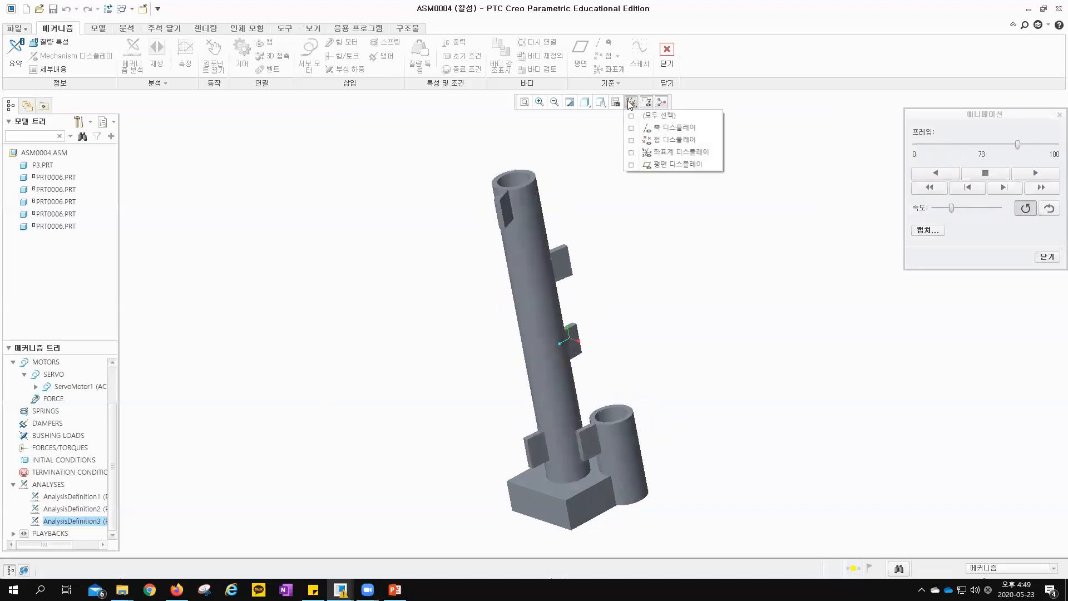
click(640, 117)
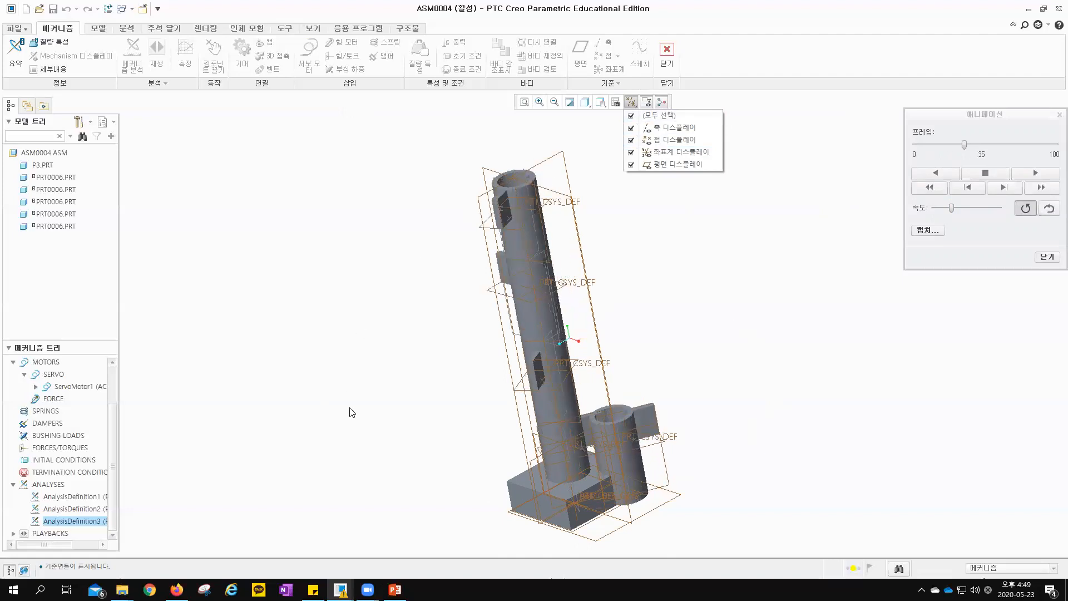
click(640, 115)
click(631, 101)
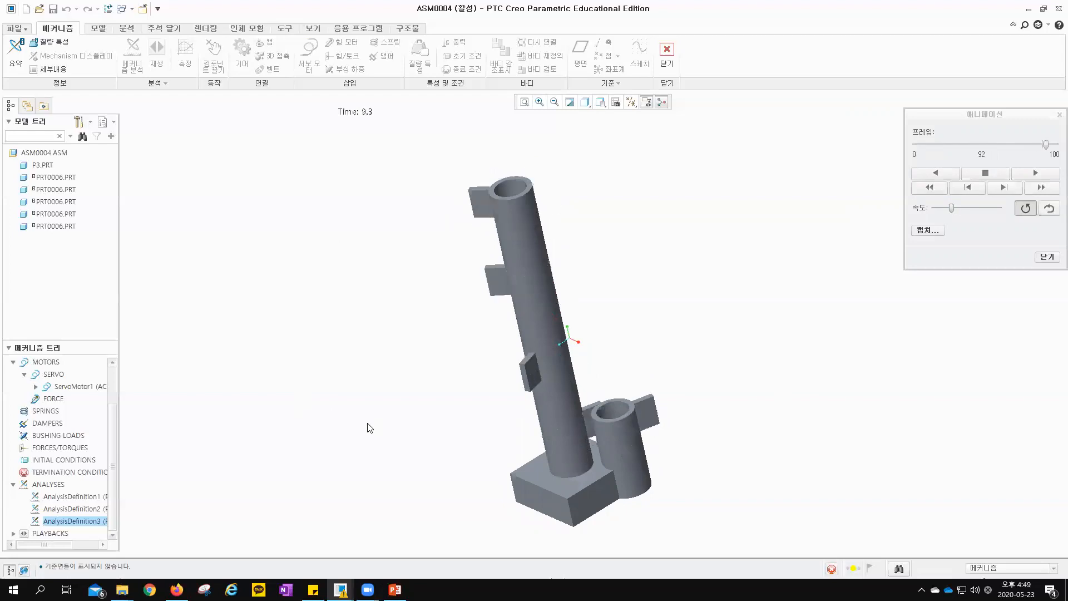
click(1048, 257)
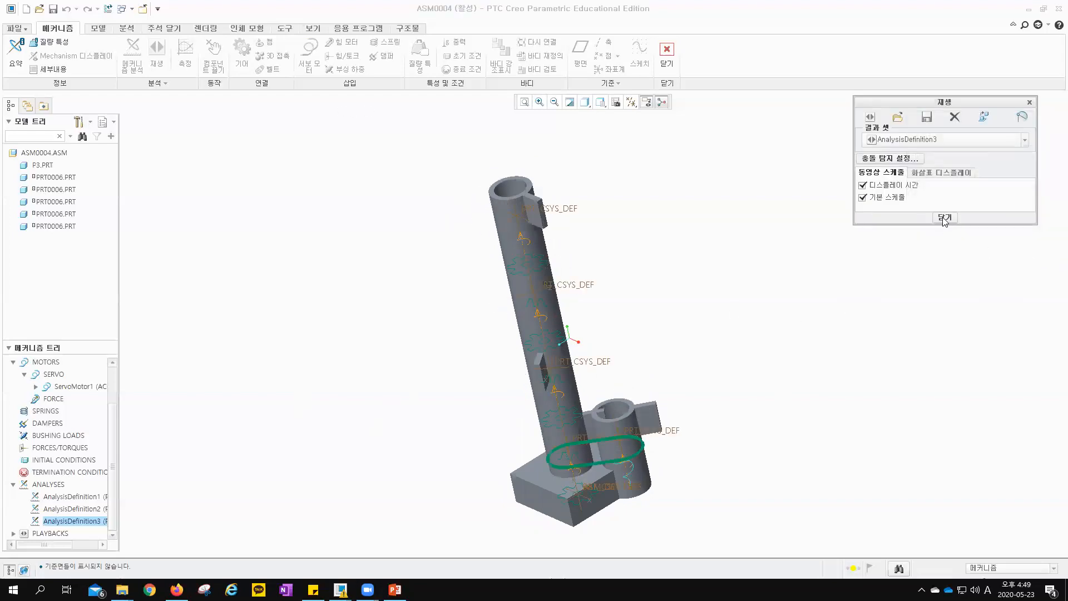